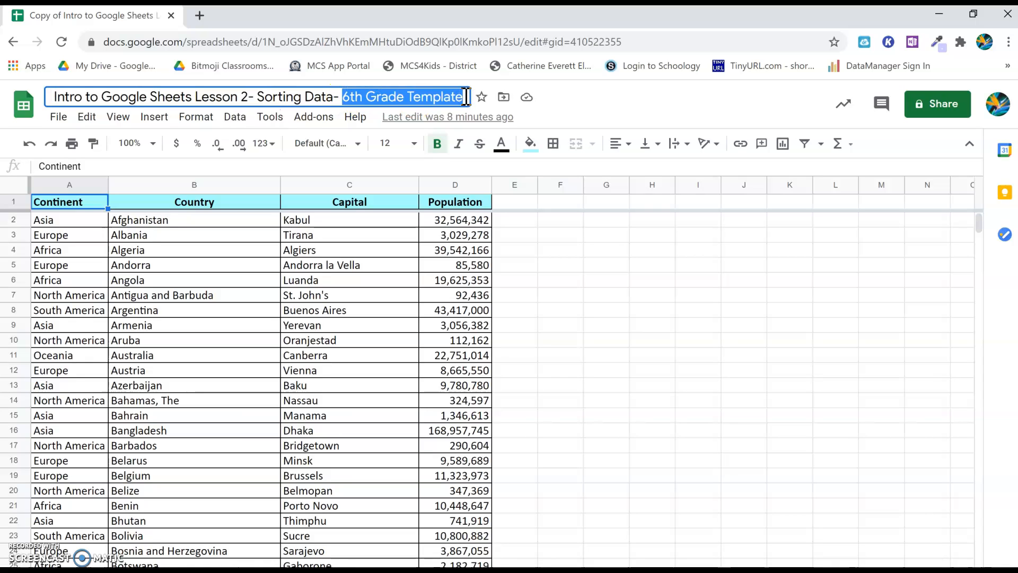
# Replace "6th Grade Template" in the spreadsheet title with "(Name) - (Teacher's Name)"
pyautogui.write('(Name) - ')
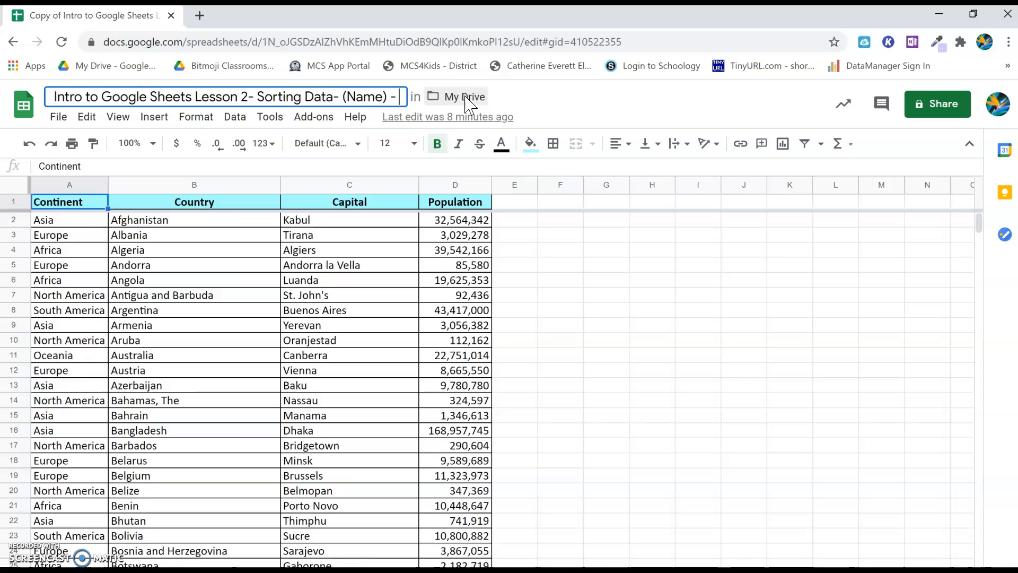
pyautogui.write('(Teach')
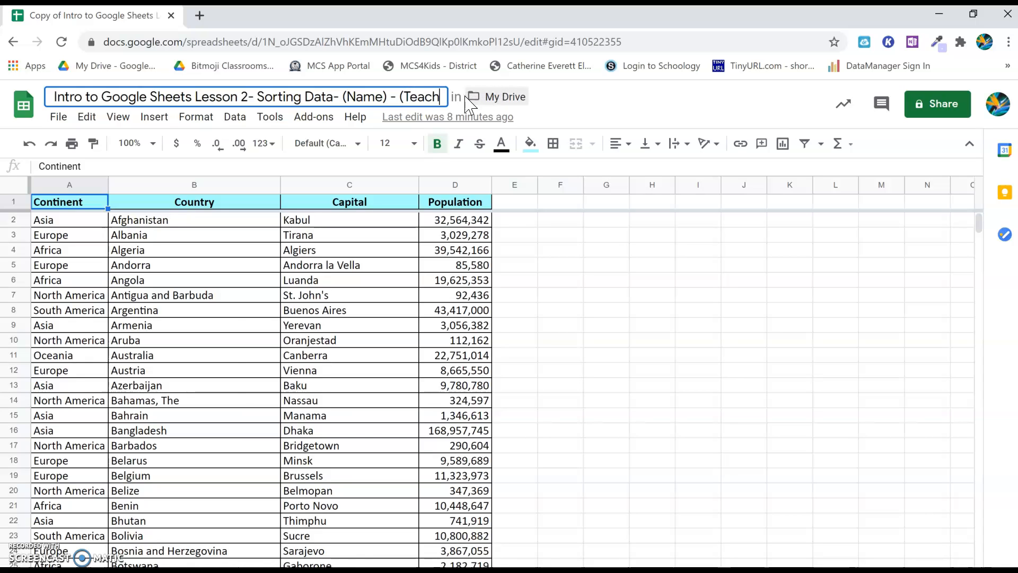
pyautogui.write("er's")
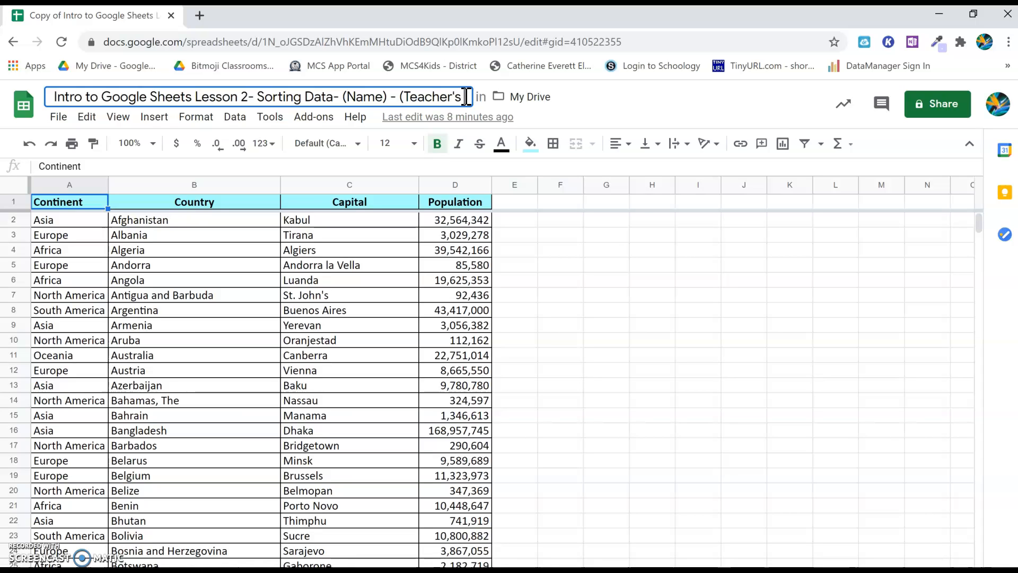
pyautogui.write('Name)')
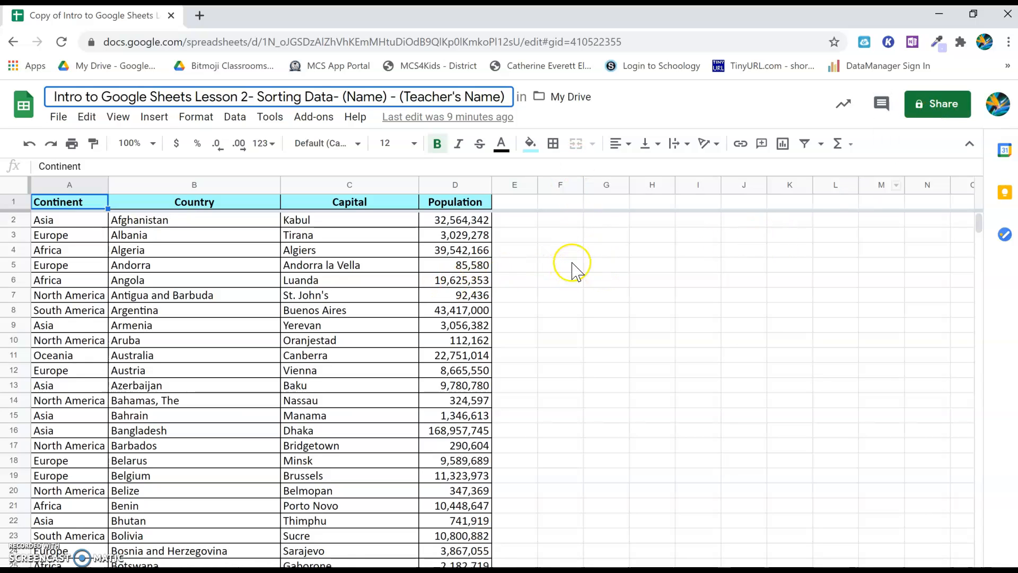
pyautogui.press('Return')
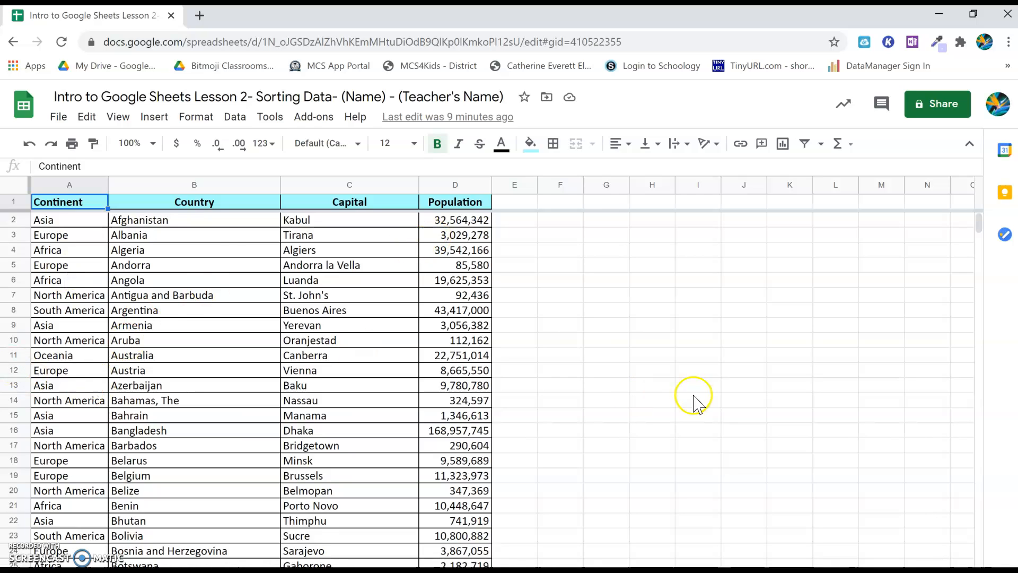
# Sort the whole sheet by the Continent column (column A) from A to Z
pyautogui.moveTo(11, 211); pyautogui.dragTo(11, 333)
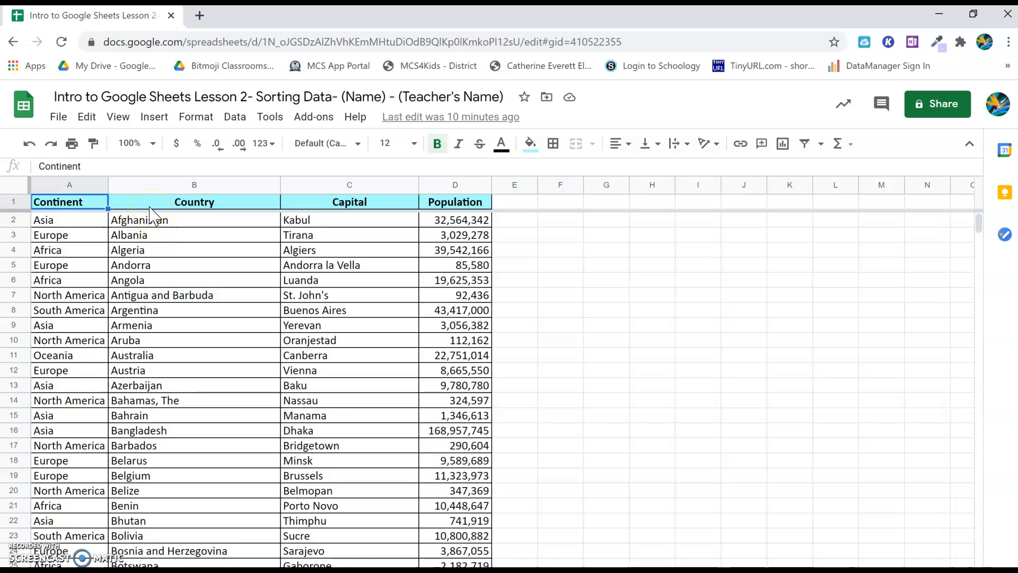
pyautogui.click(52, 185)
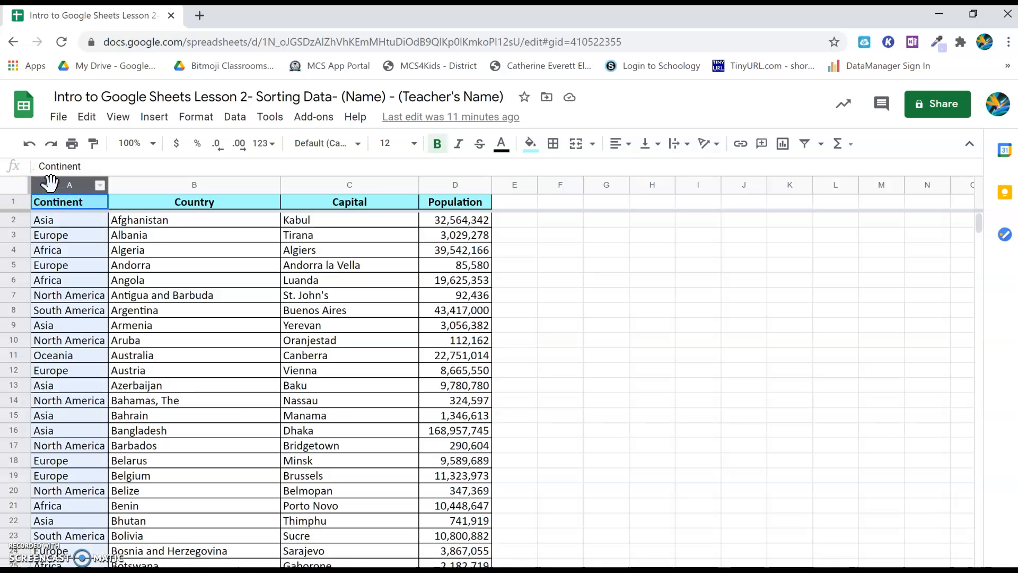
pyautogui.click(102, 186)
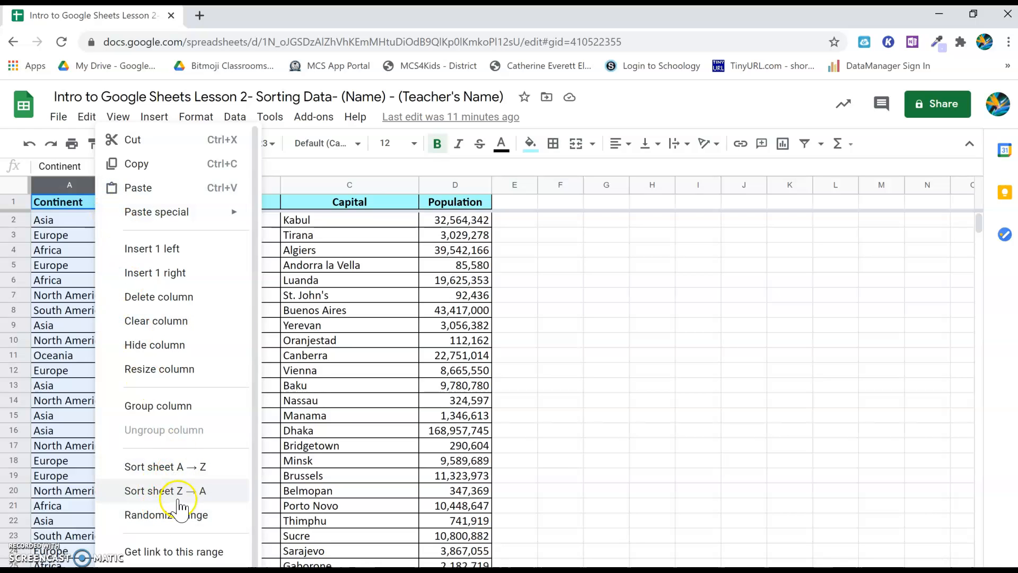
pyautogui.scroll(-2, 180, 508)
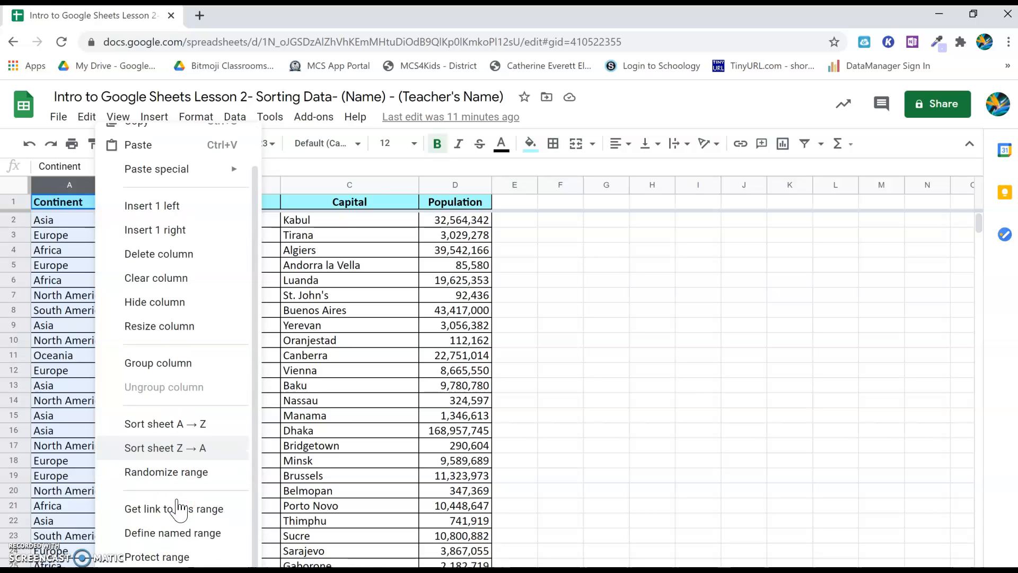
pyautogui.scroll(2, 159, 495)
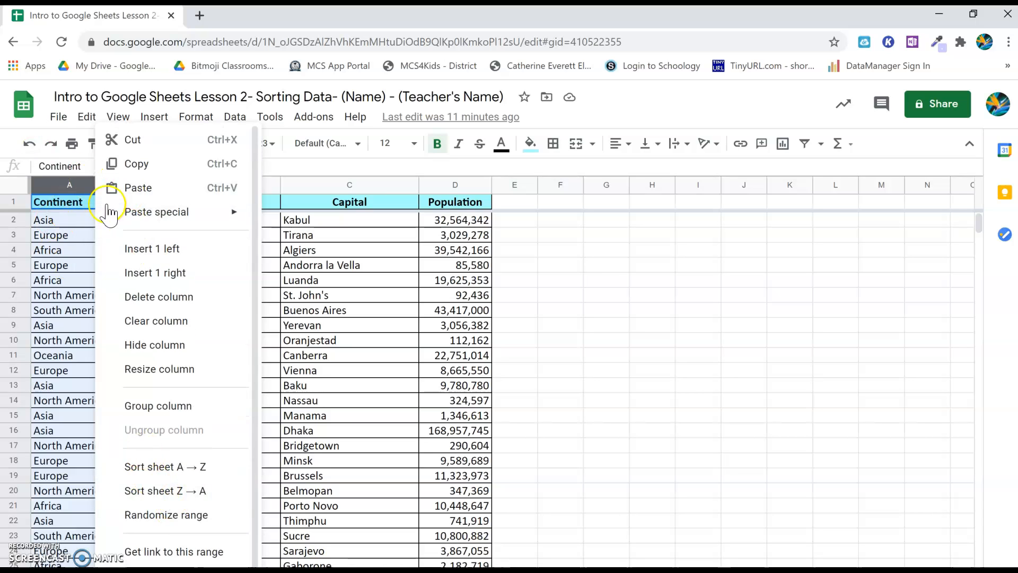
pyautogui.click(51, 185)
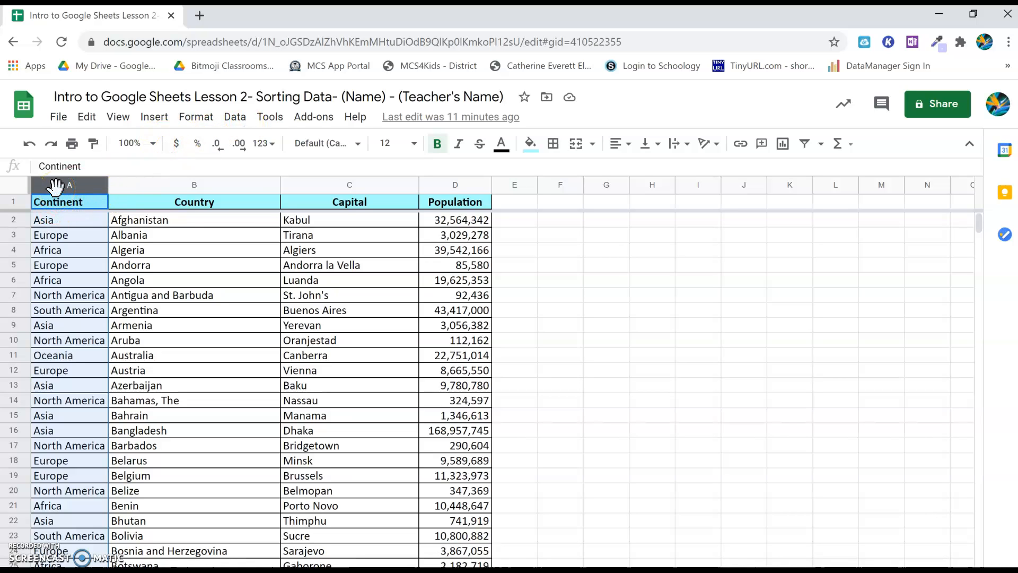
pyautogui.moveTo(56, 185)
pyautogui.click(234, 125)
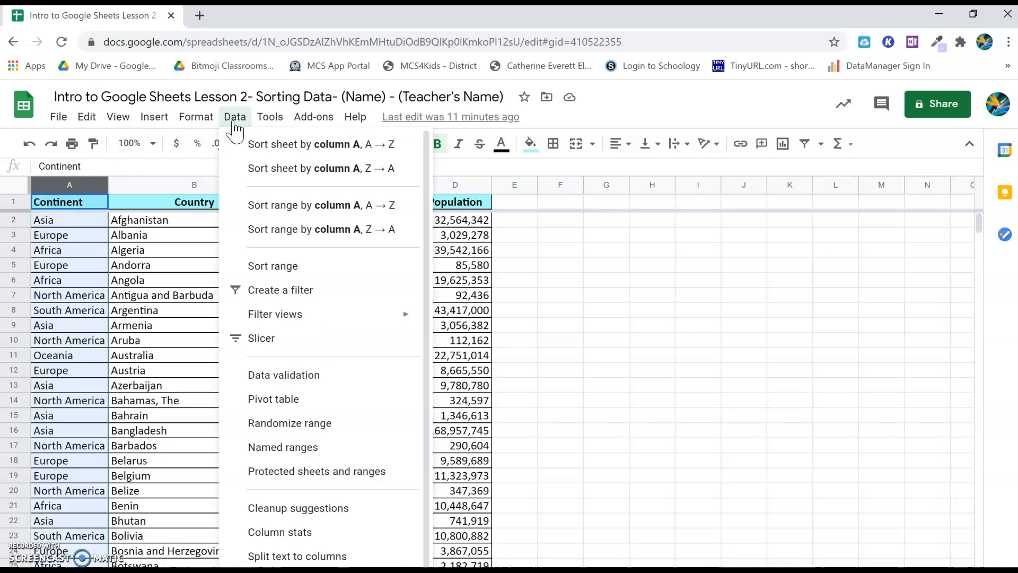
pyautogui.click(255, 151)
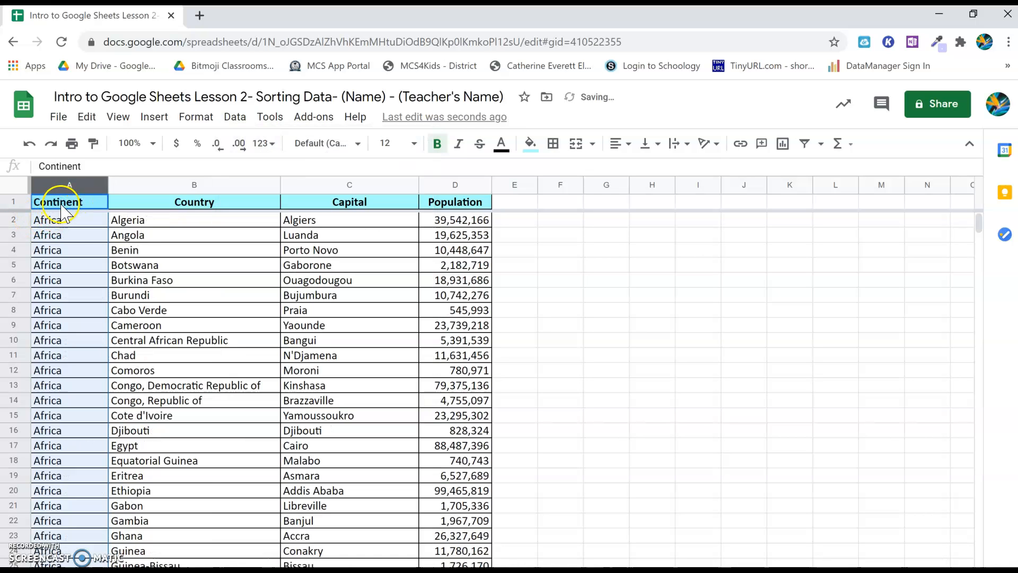
# Examine how the rows are grouped by continent through the end of the data, then return to the first row
pyautogui.scroll(-7, 74, 401)
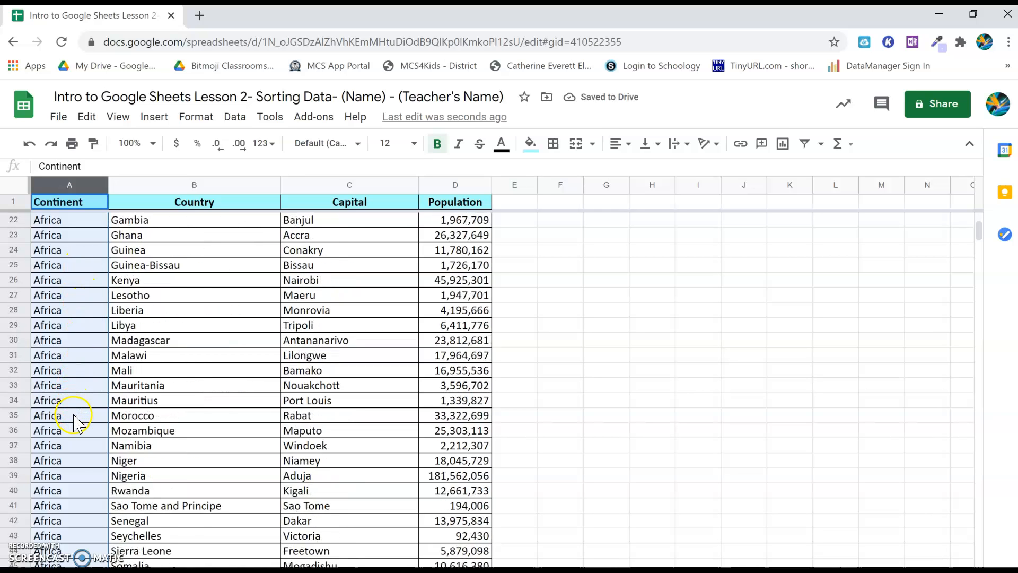
pyautogui.scroll(-8, 74, 416)
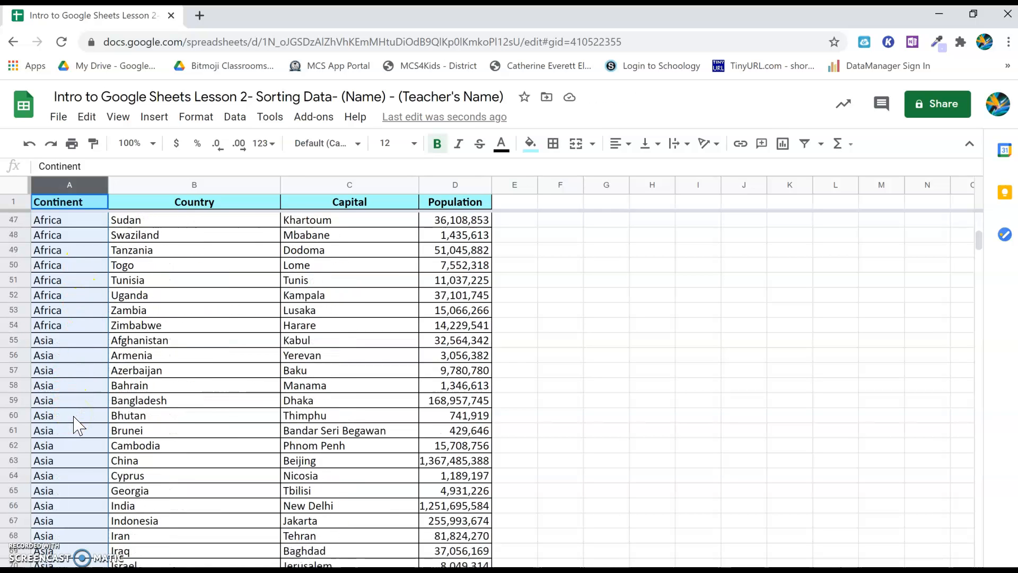
pyautogui.scroll(-17, 75, 424)
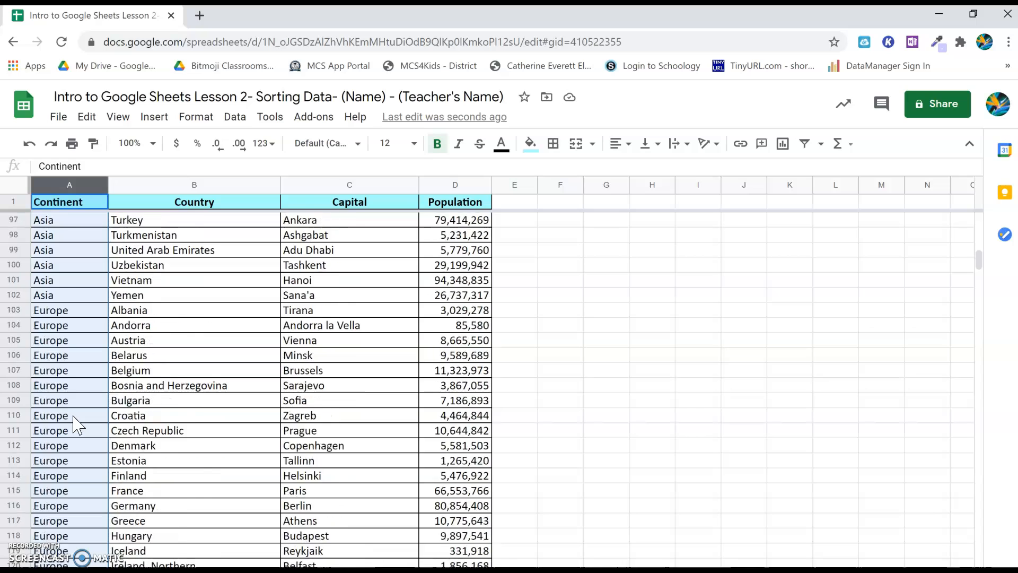
pyautogui.scroll(-13, 75, 424)
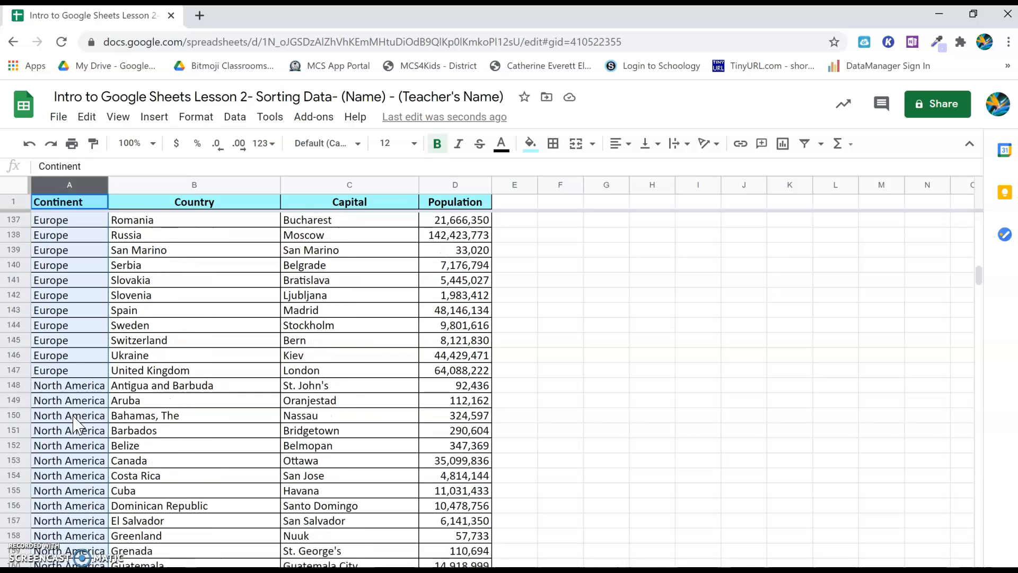
pyautogui.scroll(-12, 74, 421)
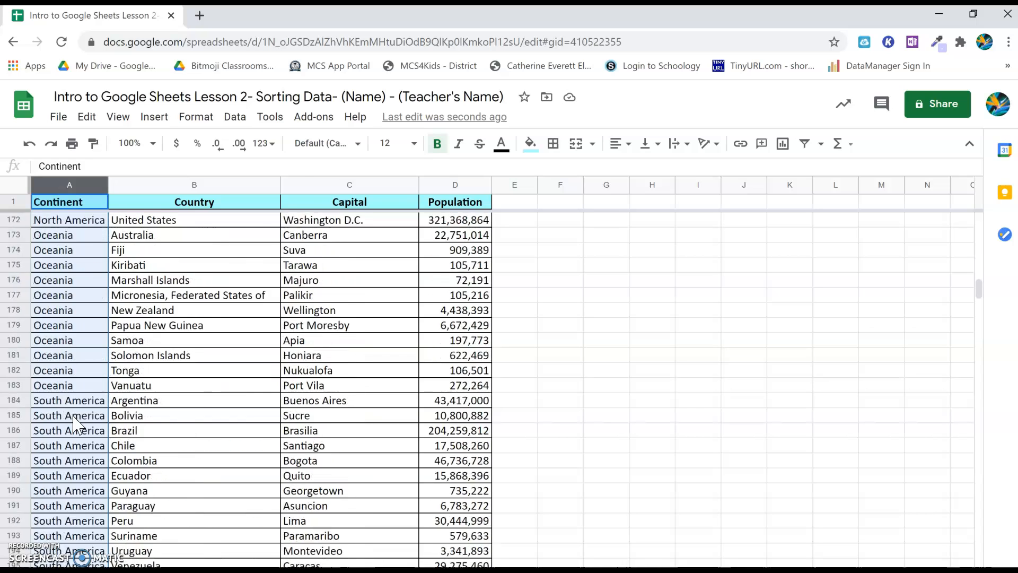
pyautogui.scroll(-3, 74, 421)
pyautogui.scroll(8, 74, 421)
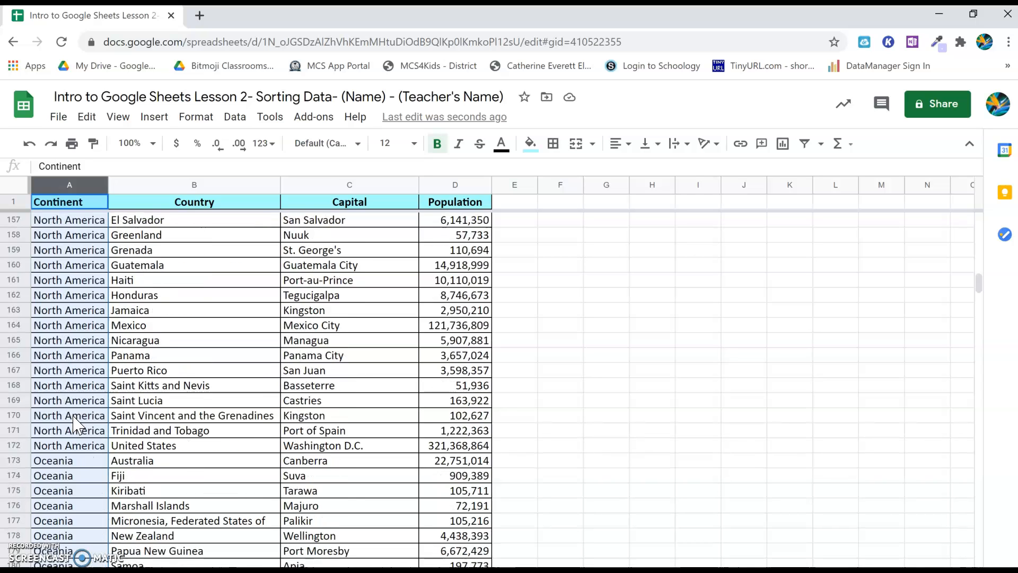
pyautogui.scroll(20, 74, 425)
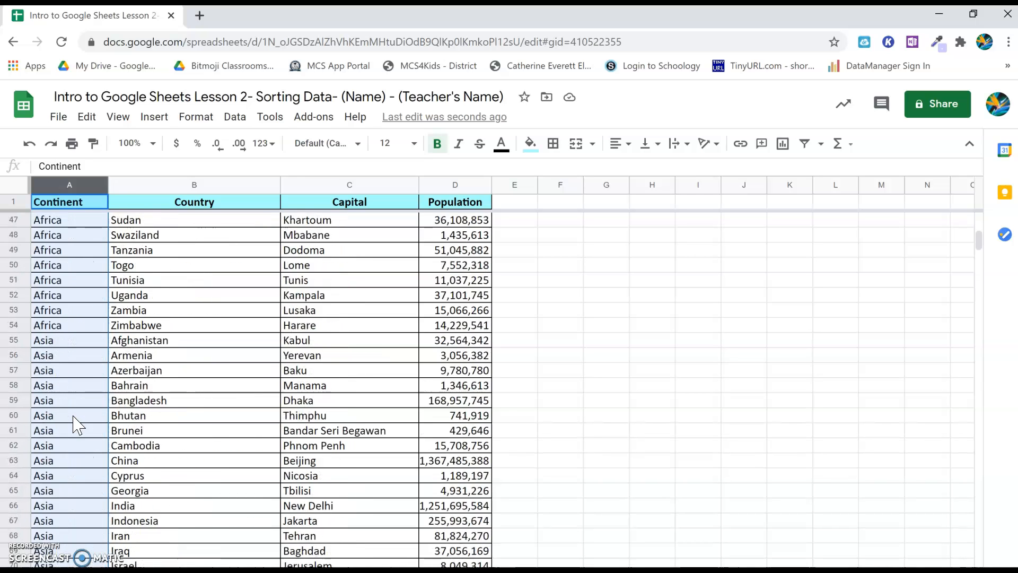
pyautogui.scroll(15, 74, 421)
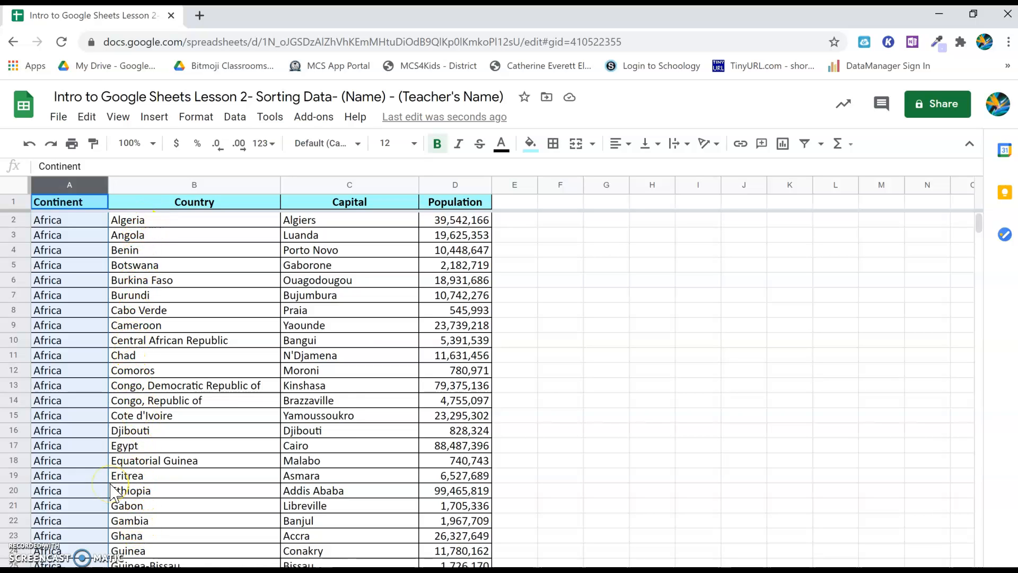
# Sort the whole sheet by the Population column (column D) in A to Z order, smallest to largest
pyautogui.click(432, 183)
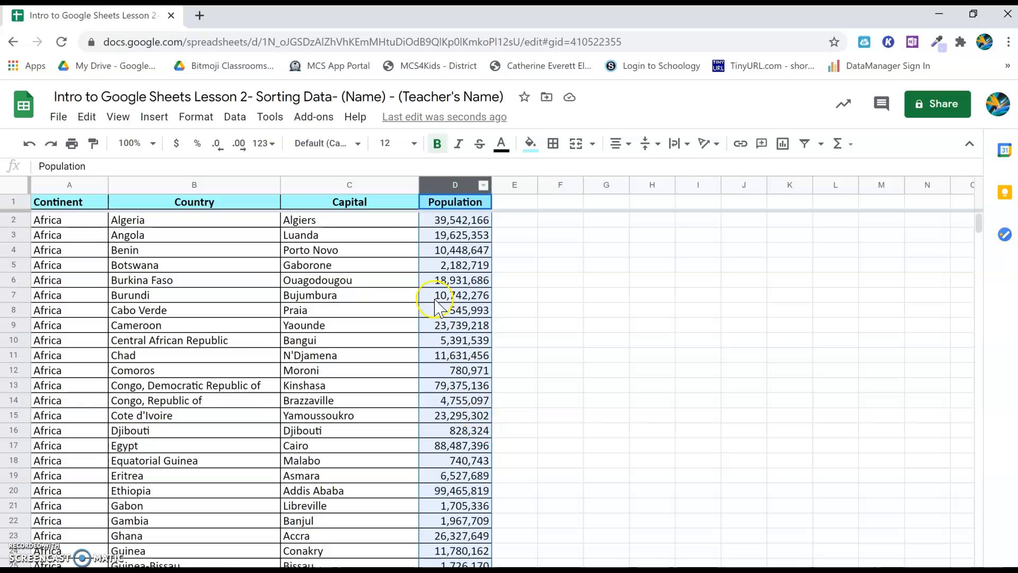
pyautogui.click(236, 118)
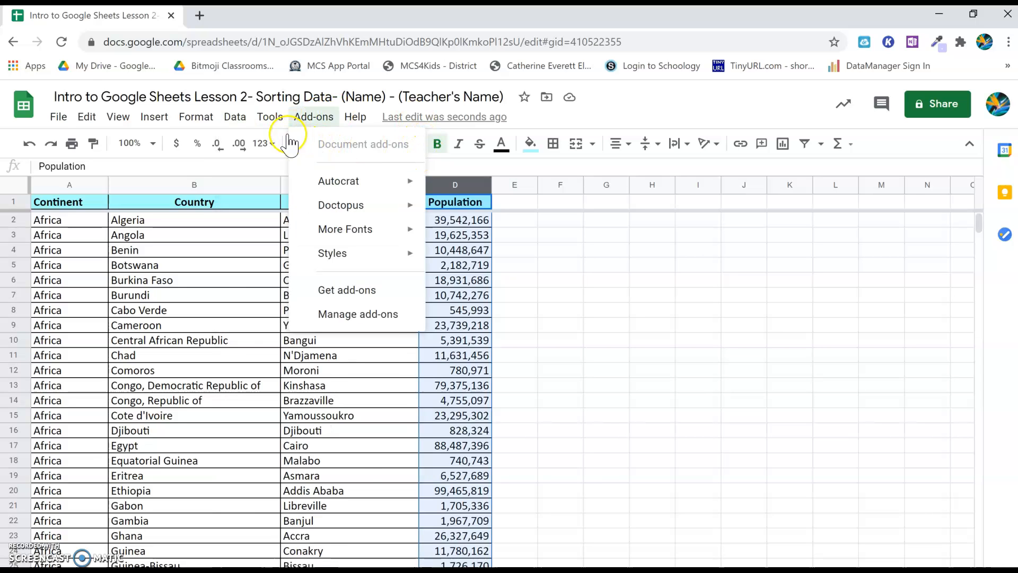
pyautogui.moveTo(243, 124)
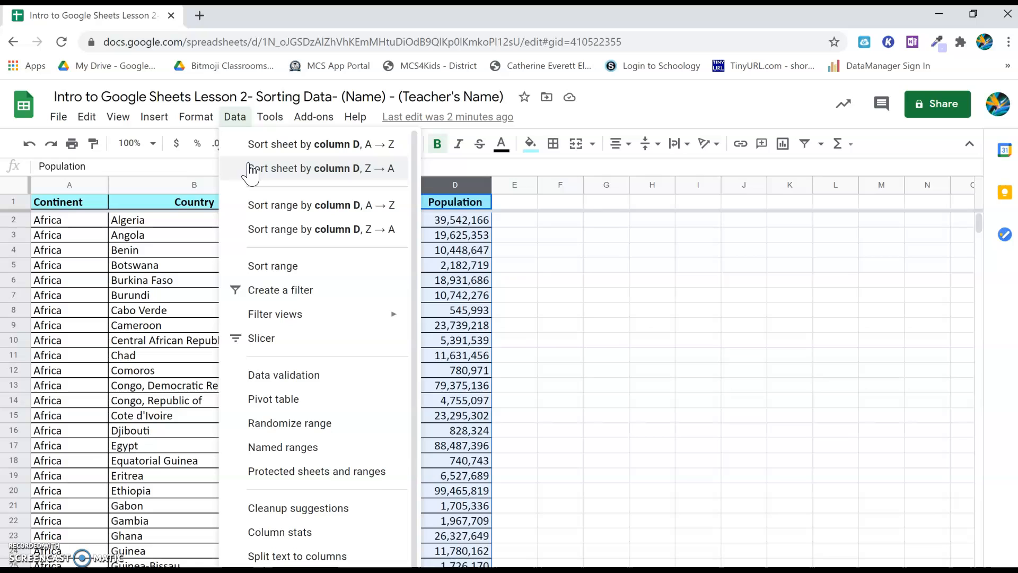
pyautogui.click(266, 148)
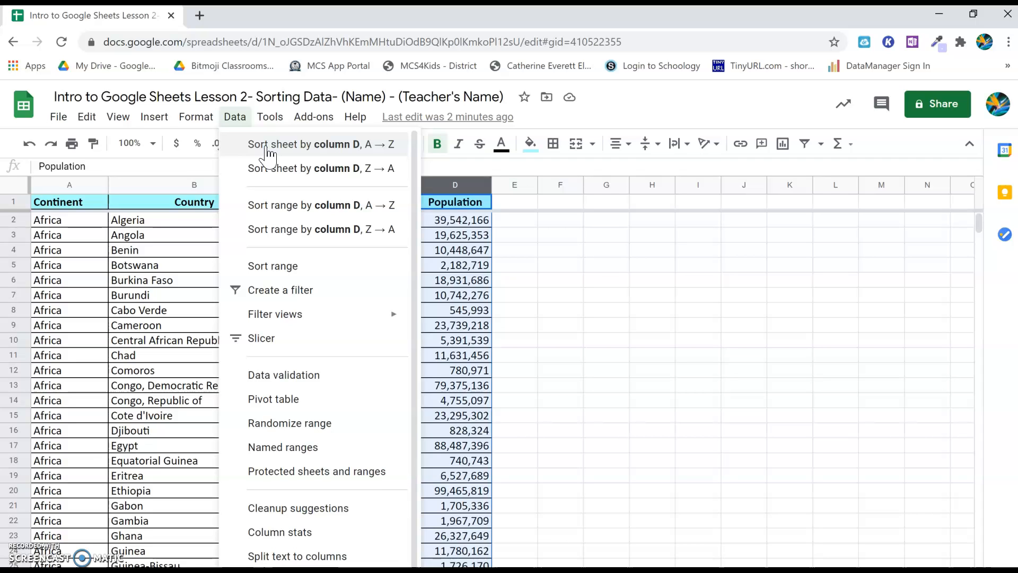
pyautogui.click(267, 149)
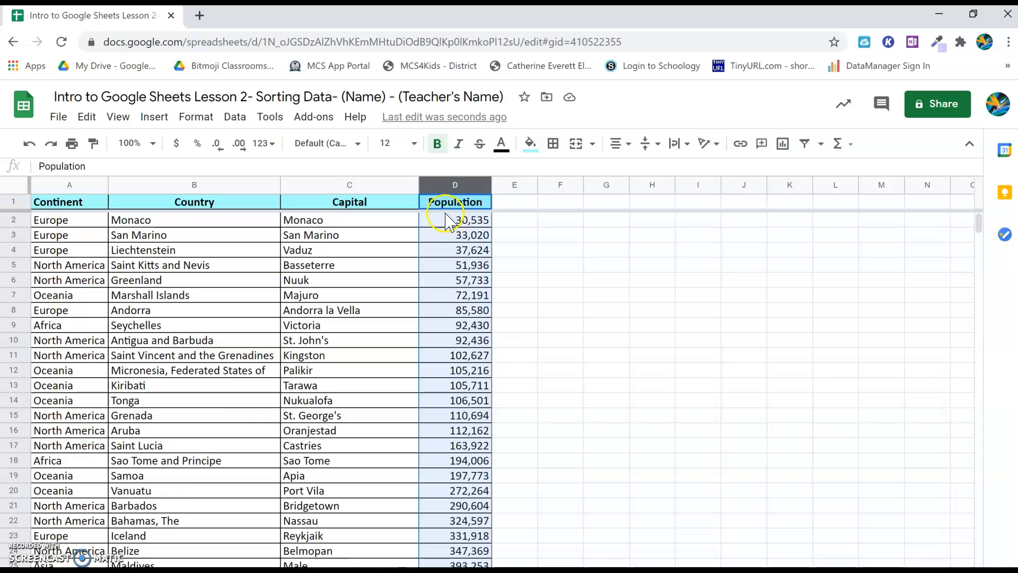
# Examine the order of the Population values down to the last country and return to the first row
pyautogui.click(435, 186)
pyautogui.scroll(-20, 435, 229)
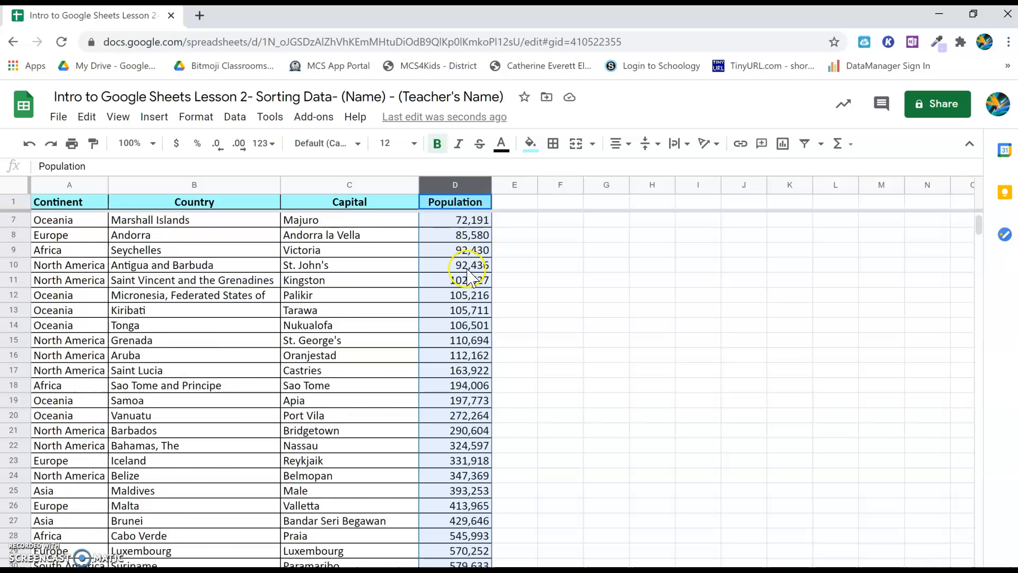
pyautogui.scroll(-20, 467, 297)
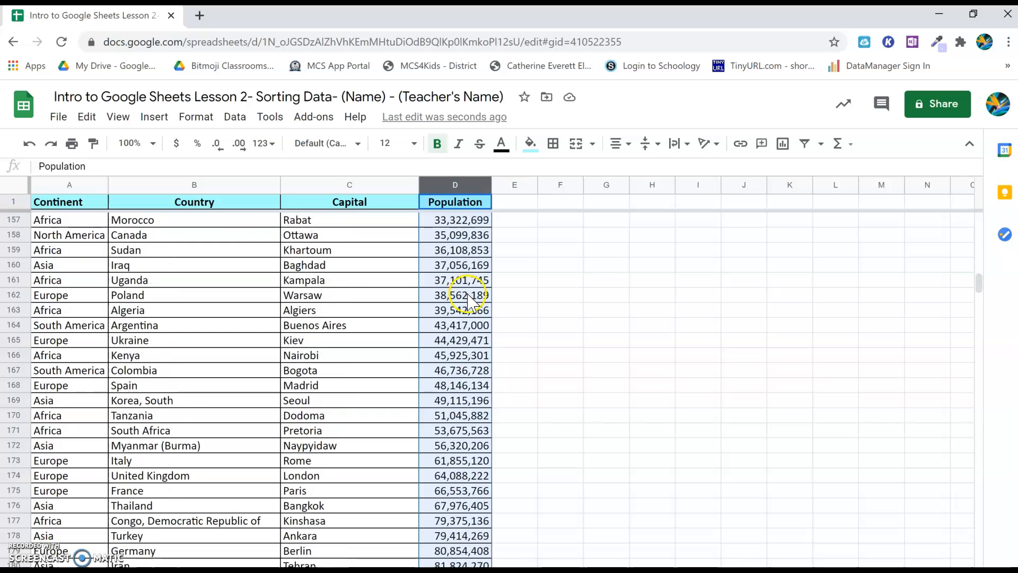
pyautogui.scroll(3, 466, 302)
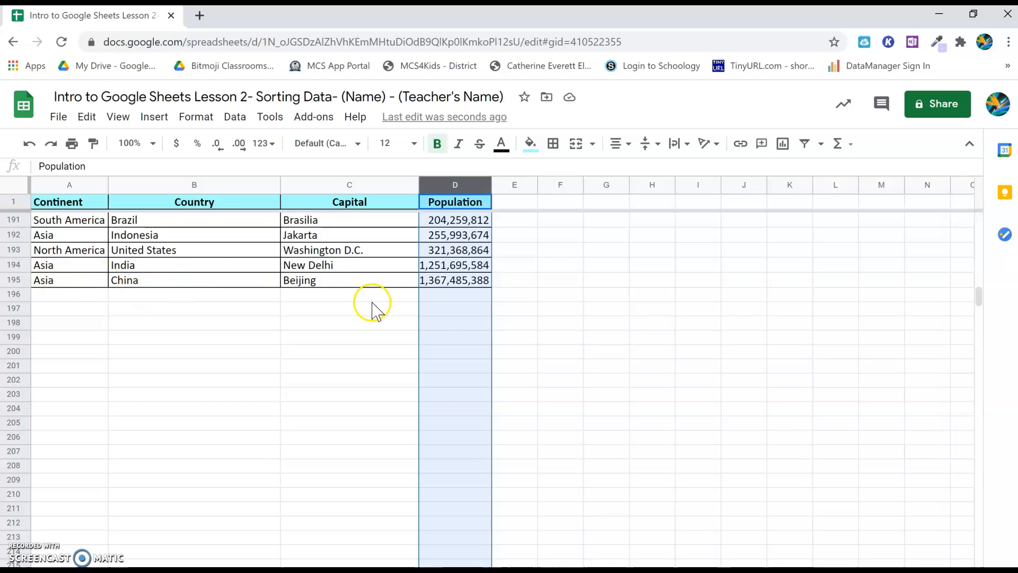
pyautogui.scroll(10, 432, 297)
pyautogui.scroll(20, 438, 321)
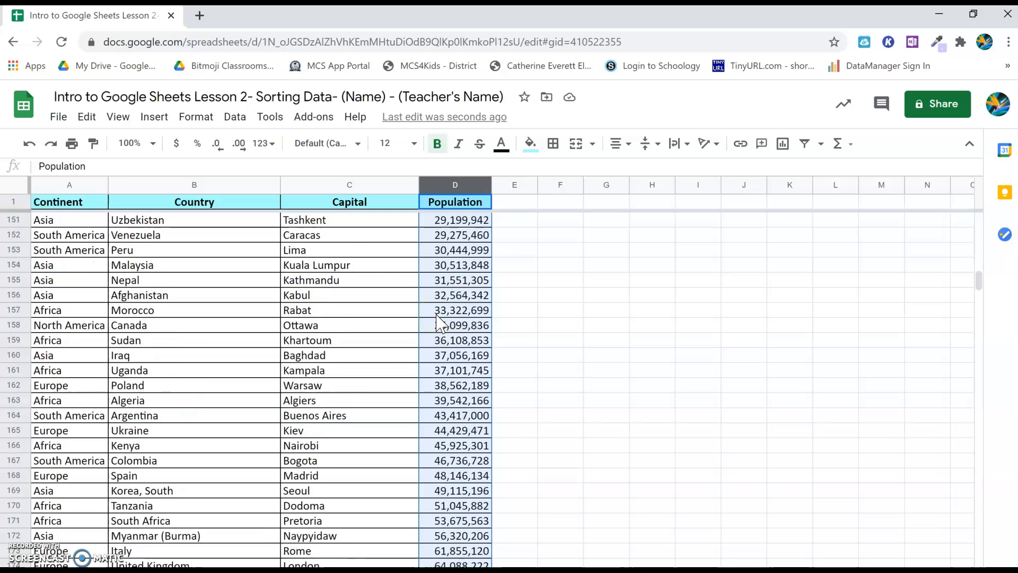
pyautogui.scroll(10, 438, 322)
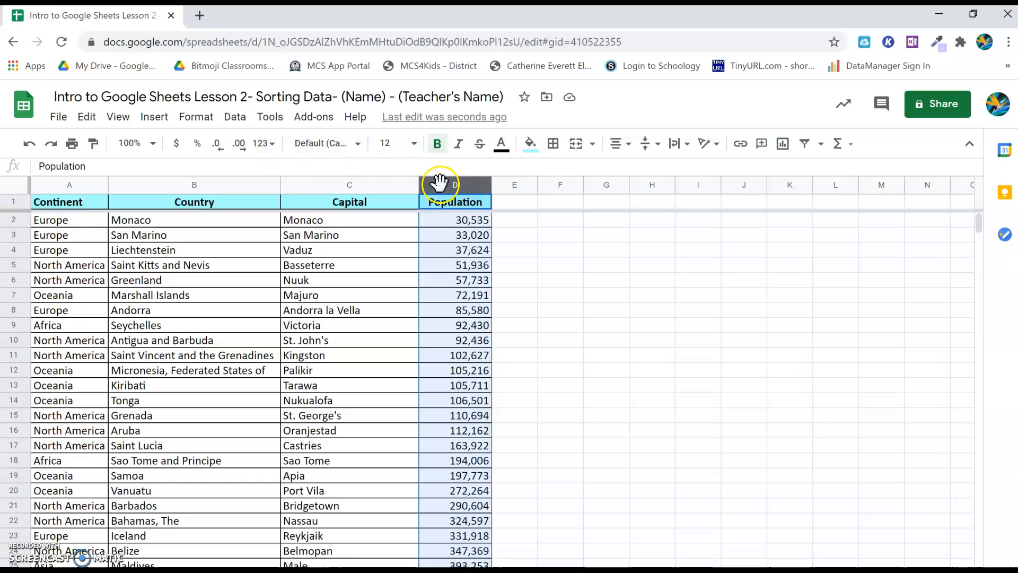
# Sort the whole sheet by the Population column (column D) in Z to A order, largest to smallest
pyautogui.click(236, 119)
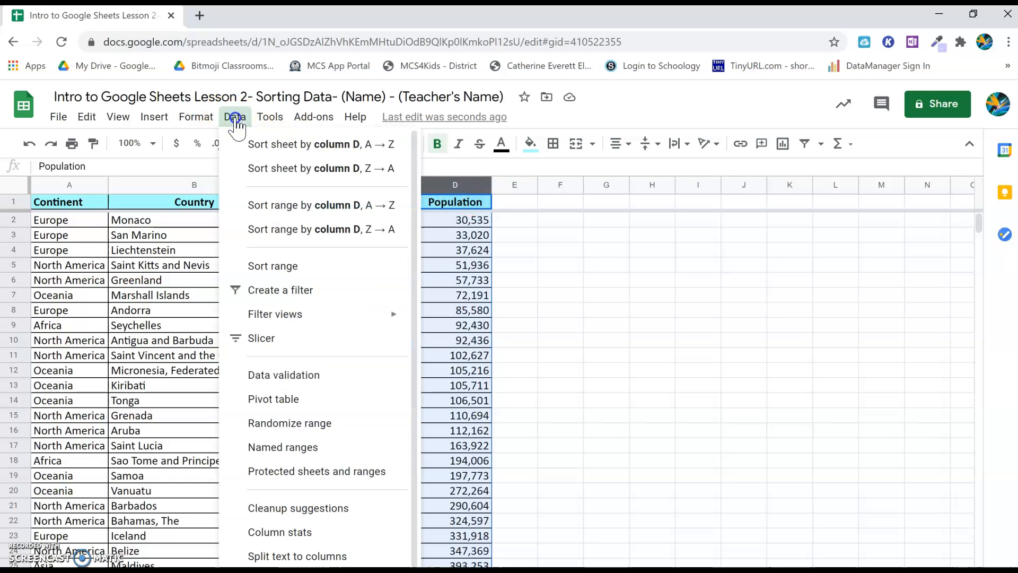
pyautogui.click(256, 167)
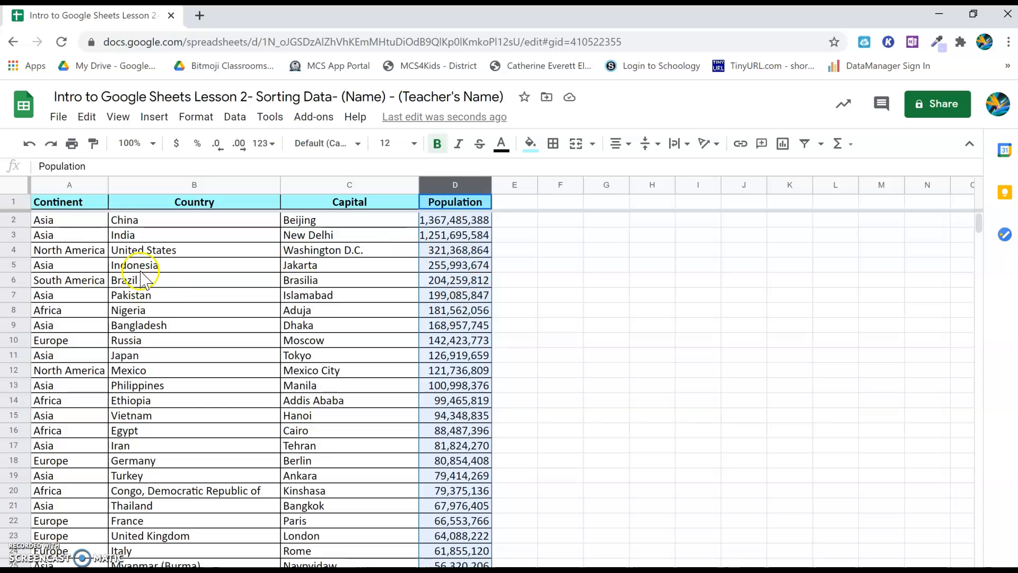
# Set up a range sort of columns A to D with a header row, sorting by Continent in A to Z order
pyautogui.moveTo(35, 189); pyautogui.dragTo(435, 187)
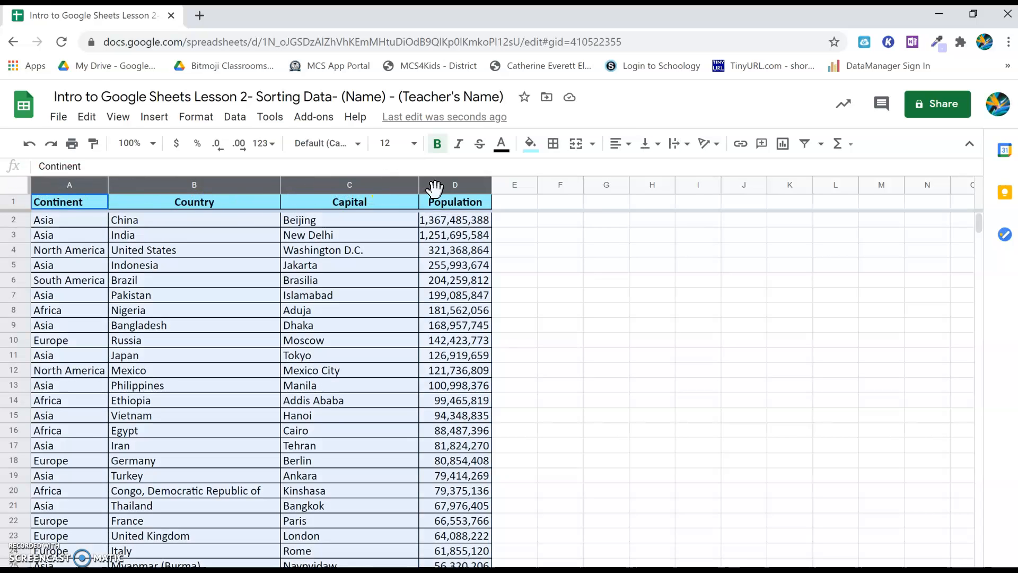
pyautogui.click(236, 120)
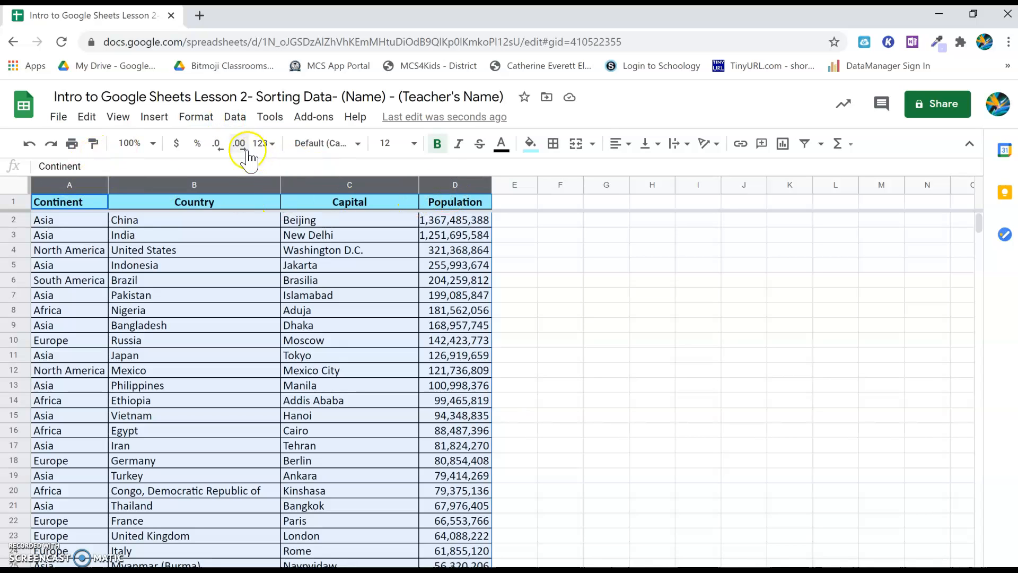
pyautogui.click(237, 119)
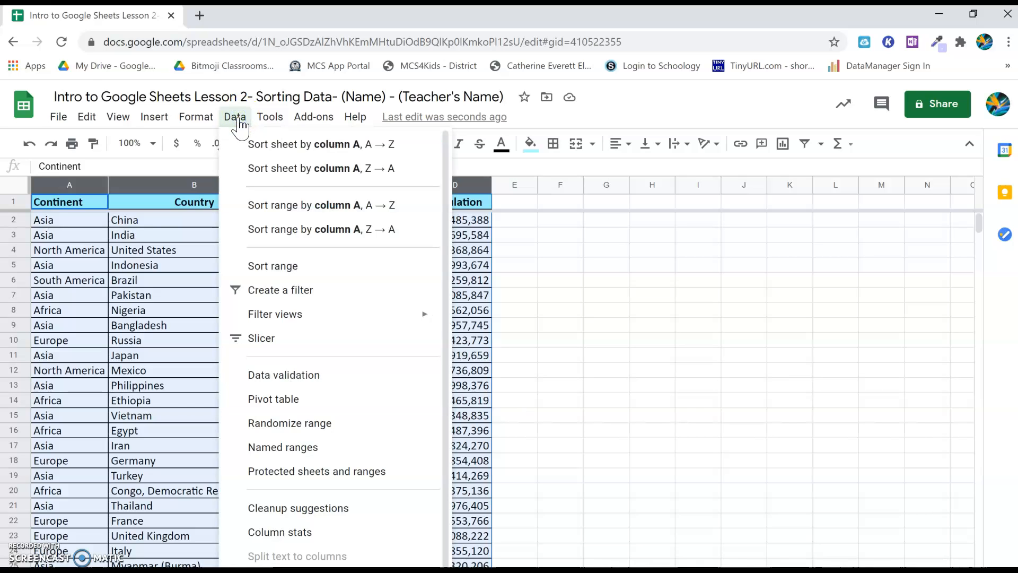
pyautogui.click(272, 266)
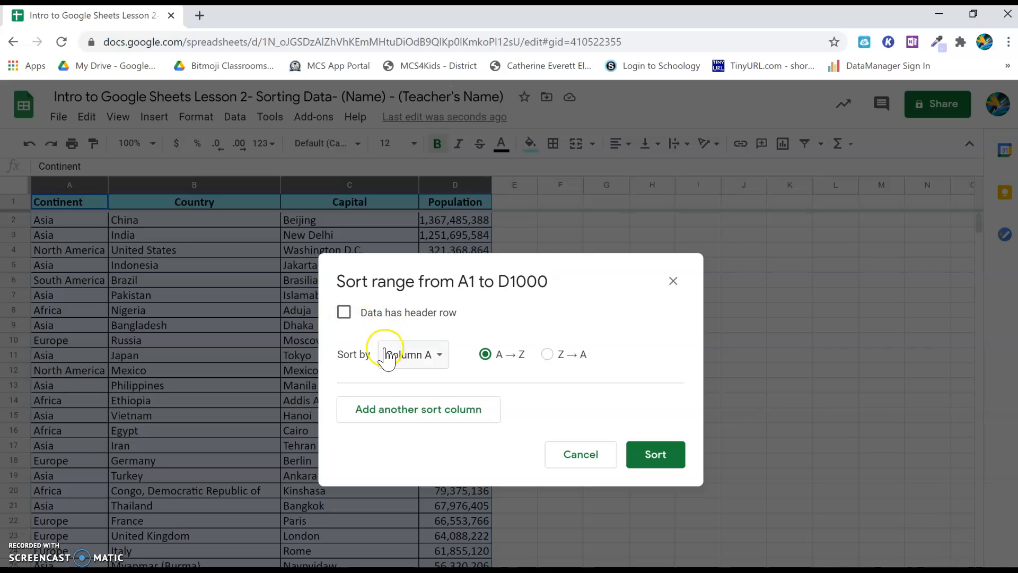
pyautogui.click(344, 312)
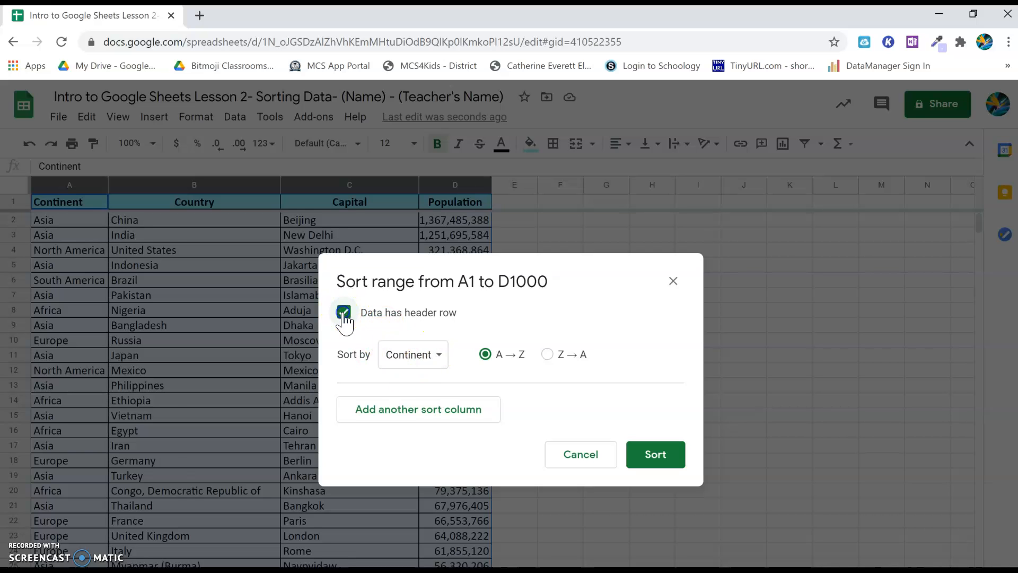
pyautogui.click(439, 354)
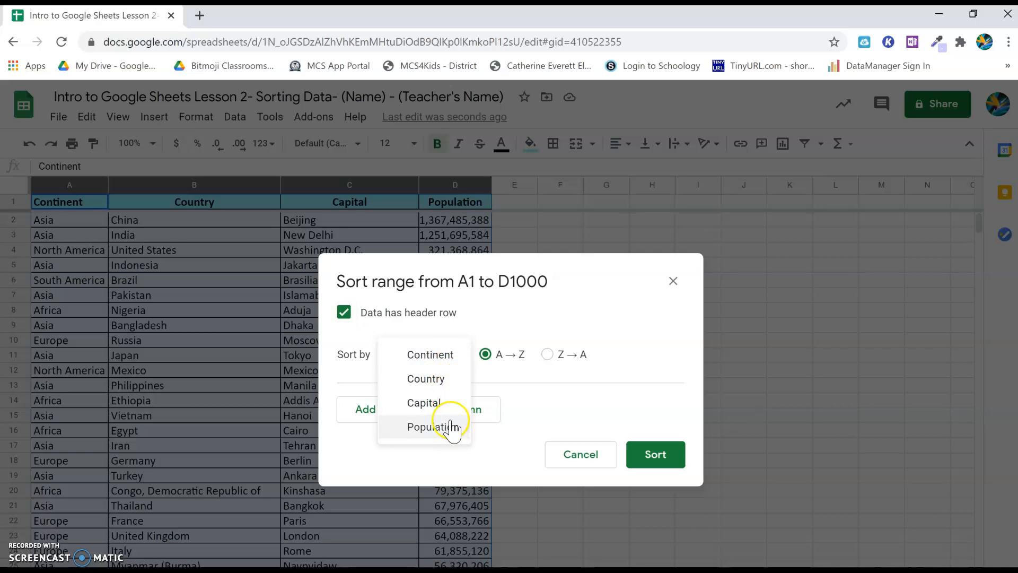
pyautogui.click(454, 354)
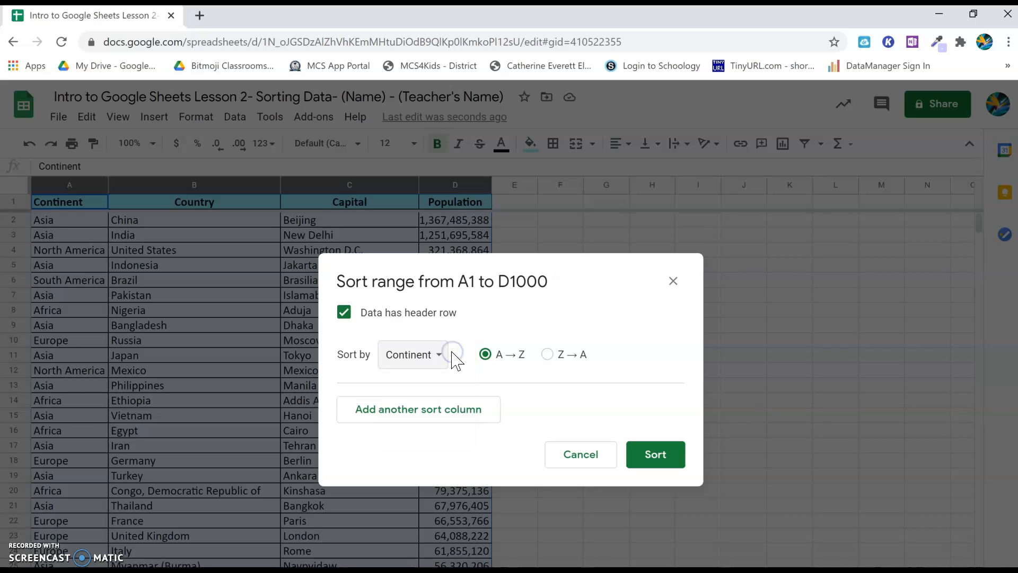
pyautogui.click(484, 355)
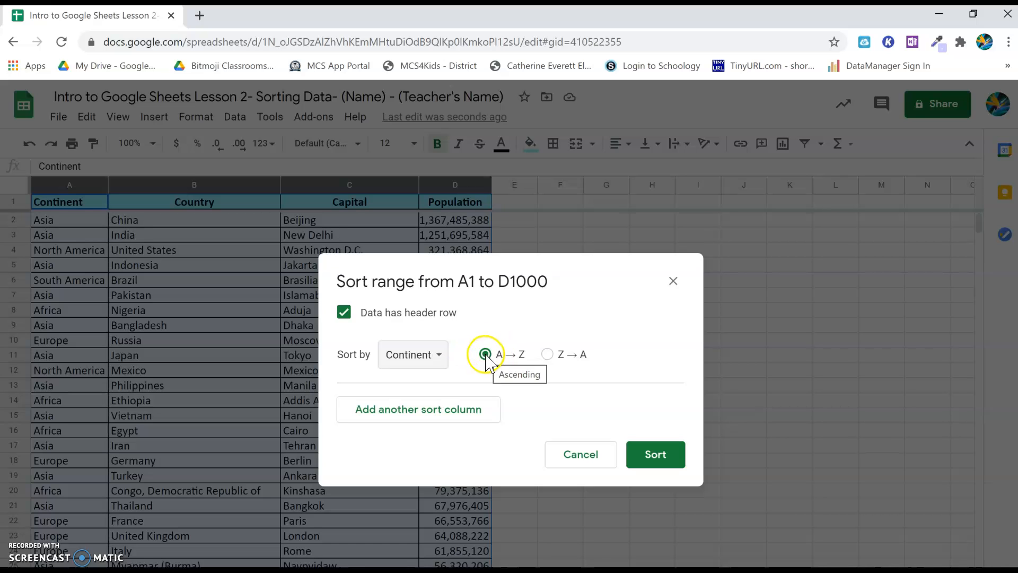
# Add Population as the second sort column in Z to A order and apply the sort
pyautogui.click(411, 419)
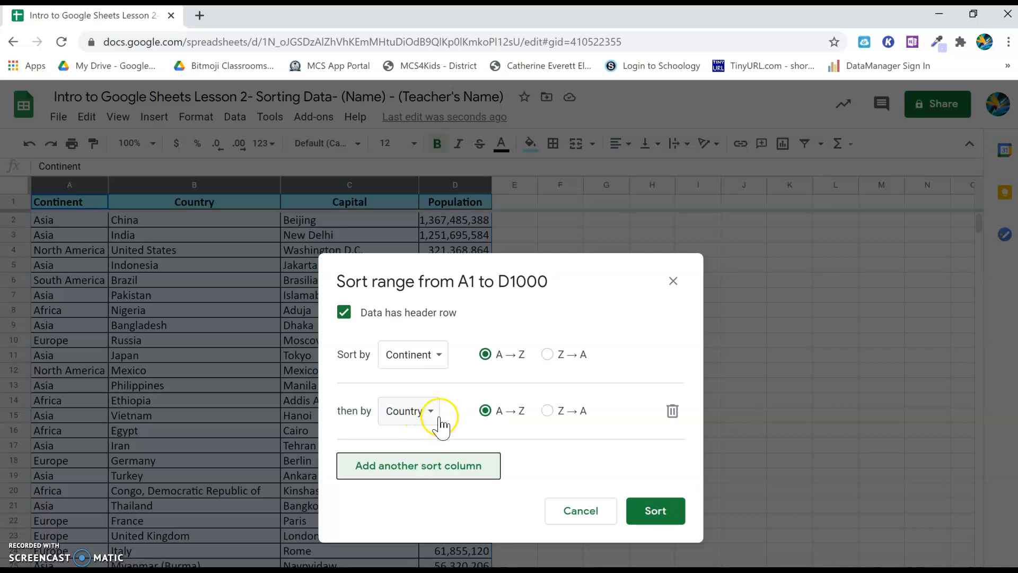
pyautogui.click(433, 419)
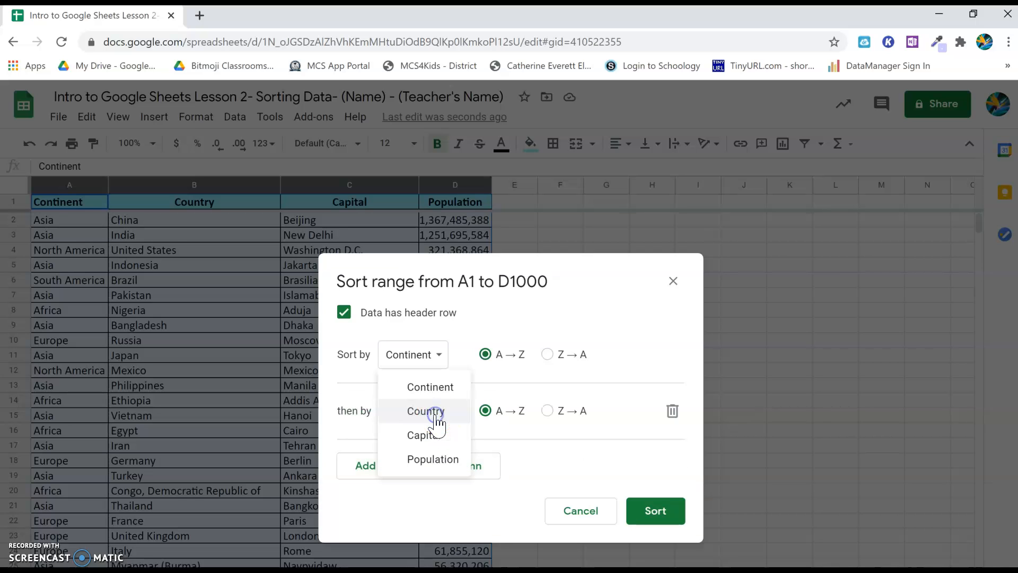
pyautogui.click(432, 460)
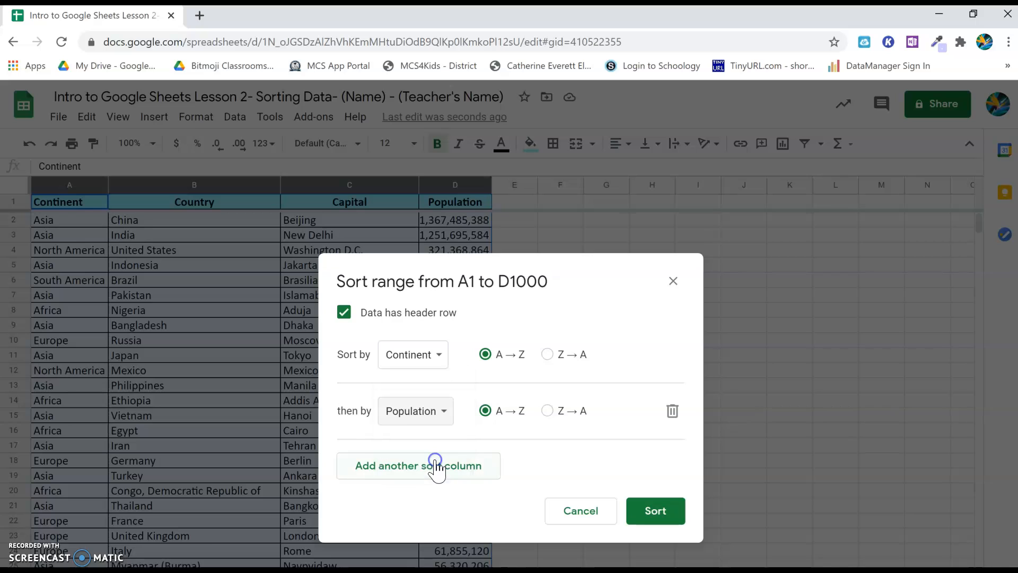
pyautogui.click(544, 419)
pyautogui.click(553, 411)
pyautogui.click(657, 514)
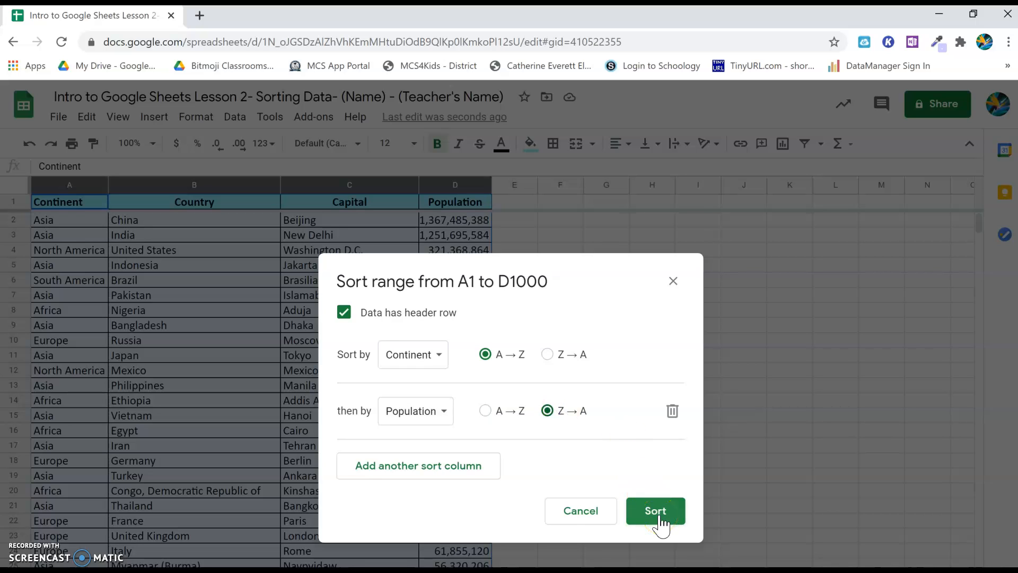
pyautogui.click(657, 511)
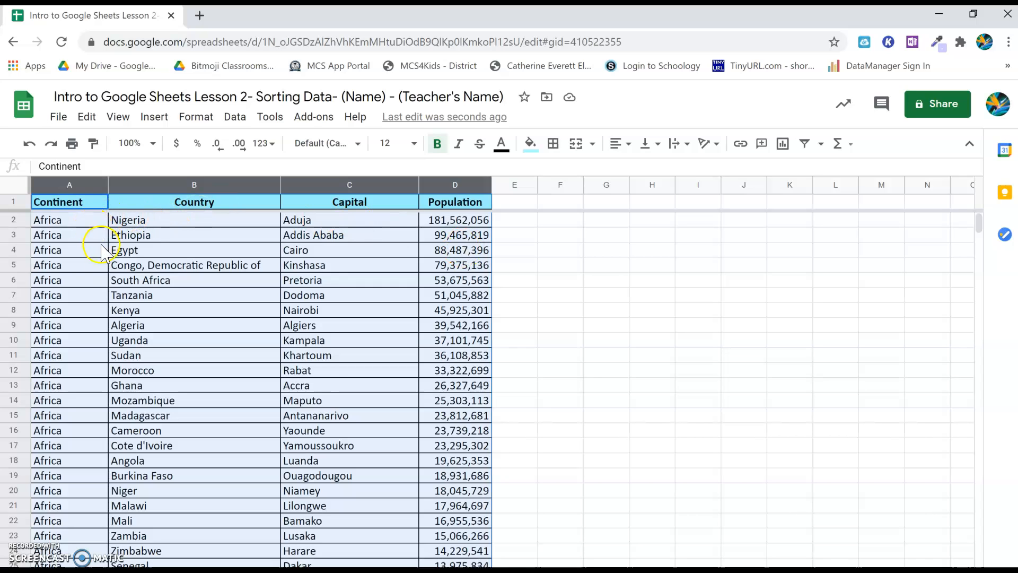
# Examine how the populations are ordered within each continent, from Africa down to the start of North America
pyautogui.scroll(-10, 119, 419)
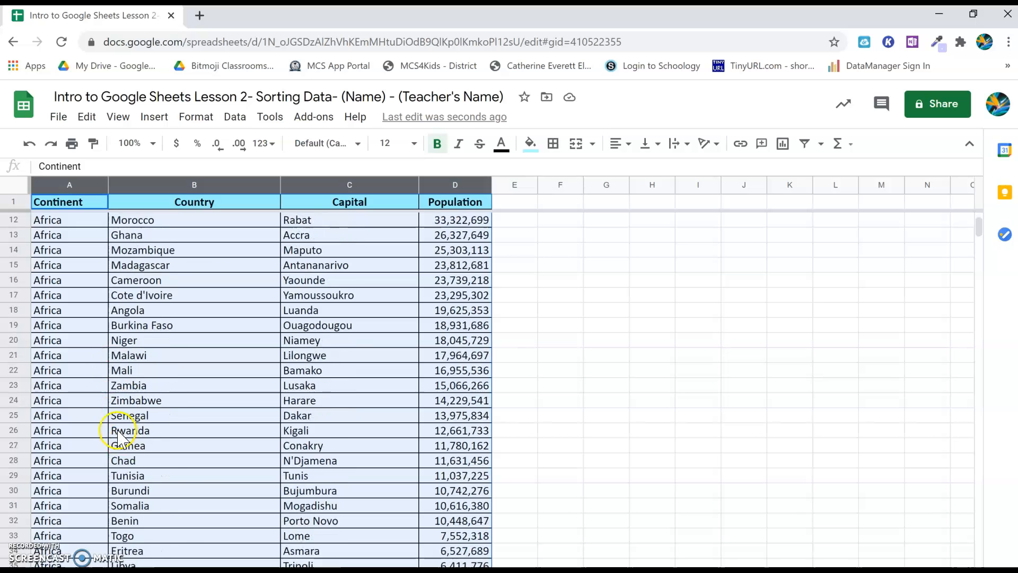
pyautogui.scroll(-7, 118, 417)
pyautogui.scroll(2, 117, 416)
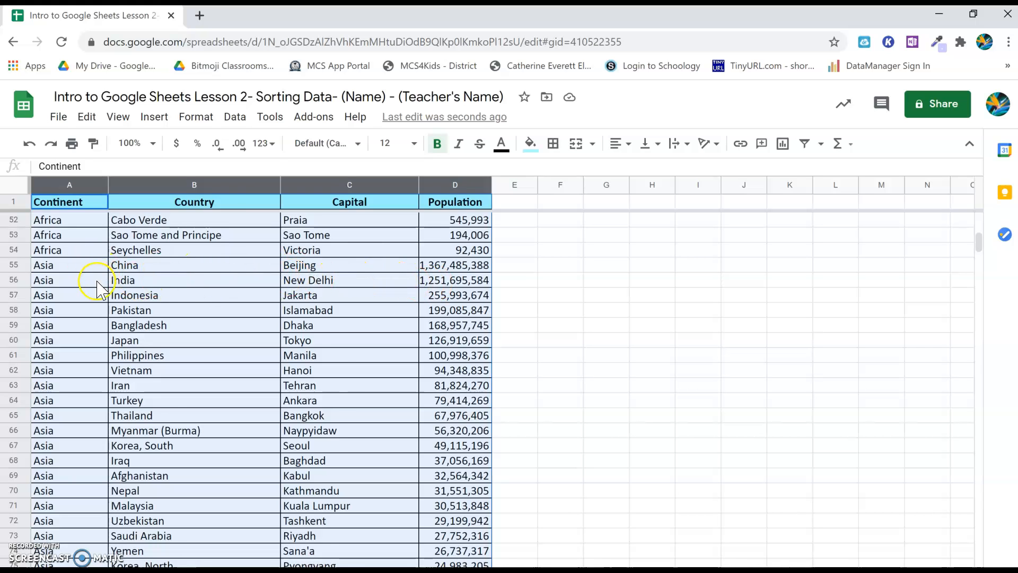
pyautogui.scroll(-10, 102, 286)
pyautogui.scroll(-2, 106, 319)
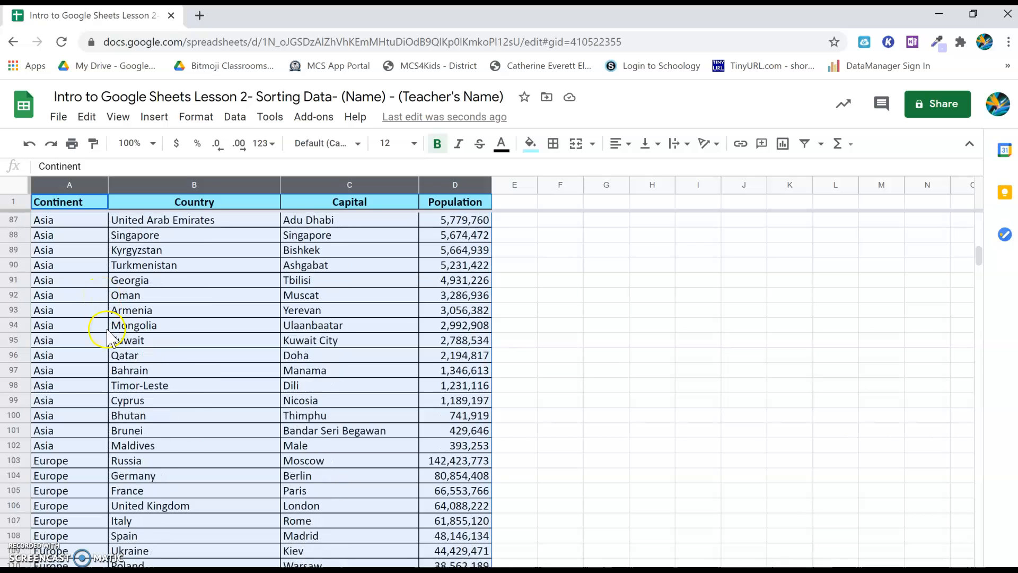
pyautogui.scroll(-2, 212, 371)
pyautogui.scroll(-3, 220, 364)
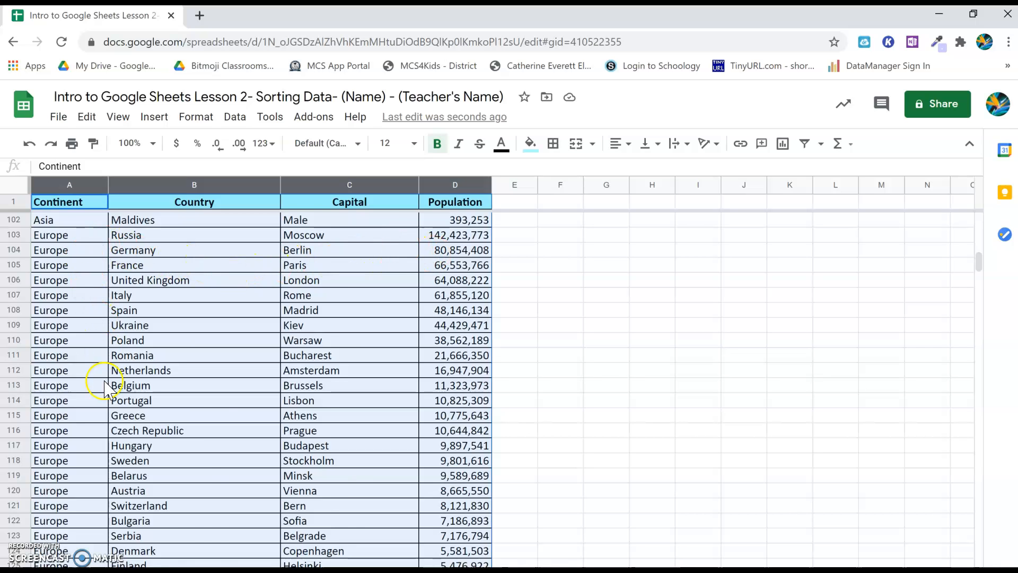
pyautogui.scroll(-8, 106, 383)
pyautogui.scroll(-3, 109, 383)
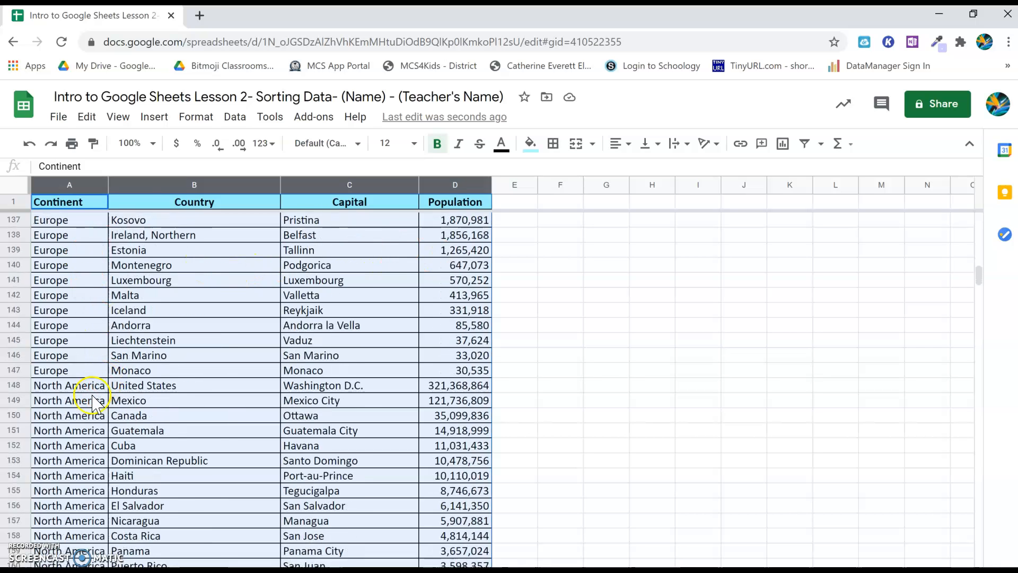
# Highlight the United States row, then reselect columns A through D
pyautogui.click(427, 386)
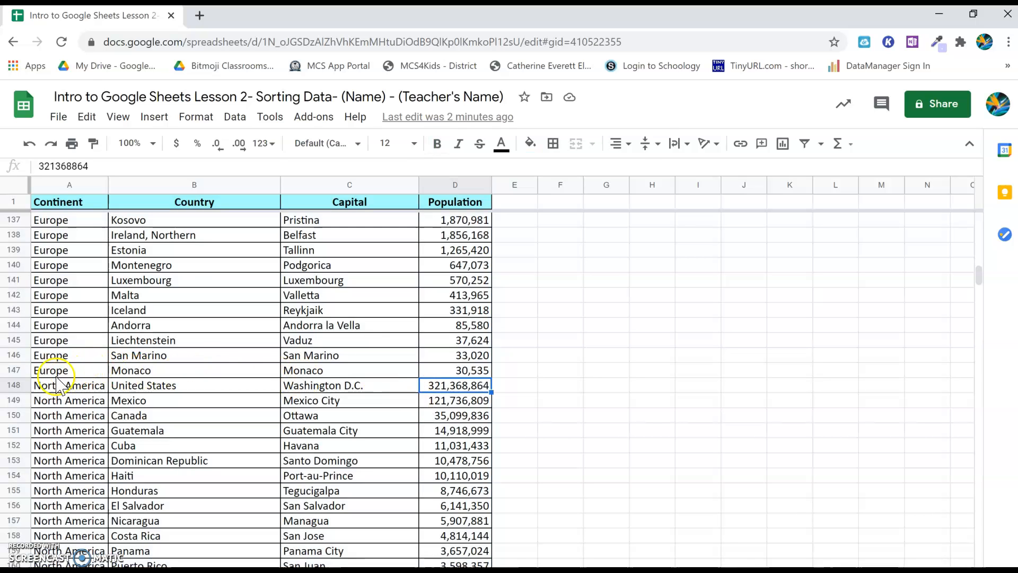
pyautogui.click(15, 385)
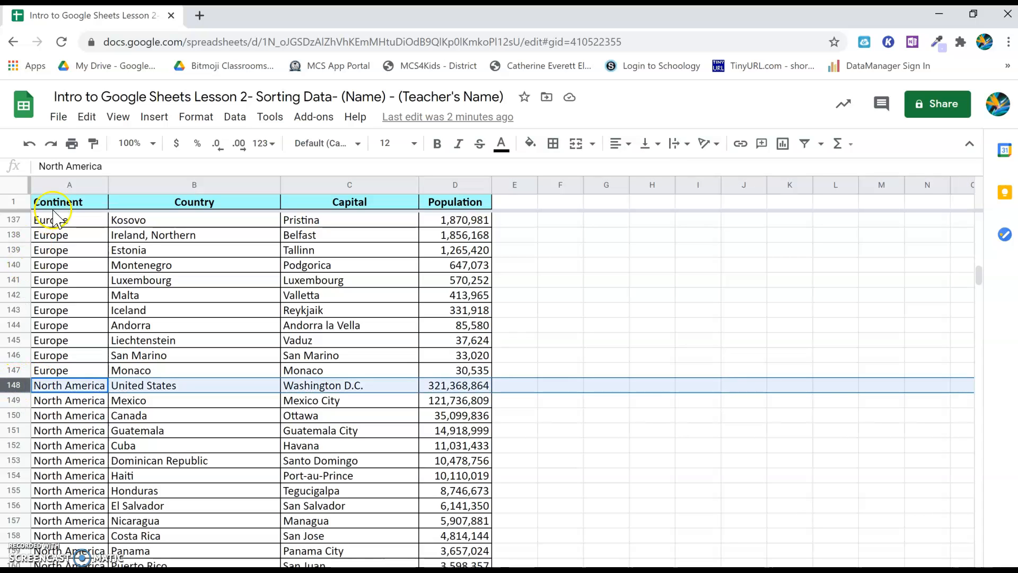
pyautogui.click(68, 185)
pyautogui.keyDown('shift'); pyautogui.click(478, 185); pyautogui.keyUp('shift')
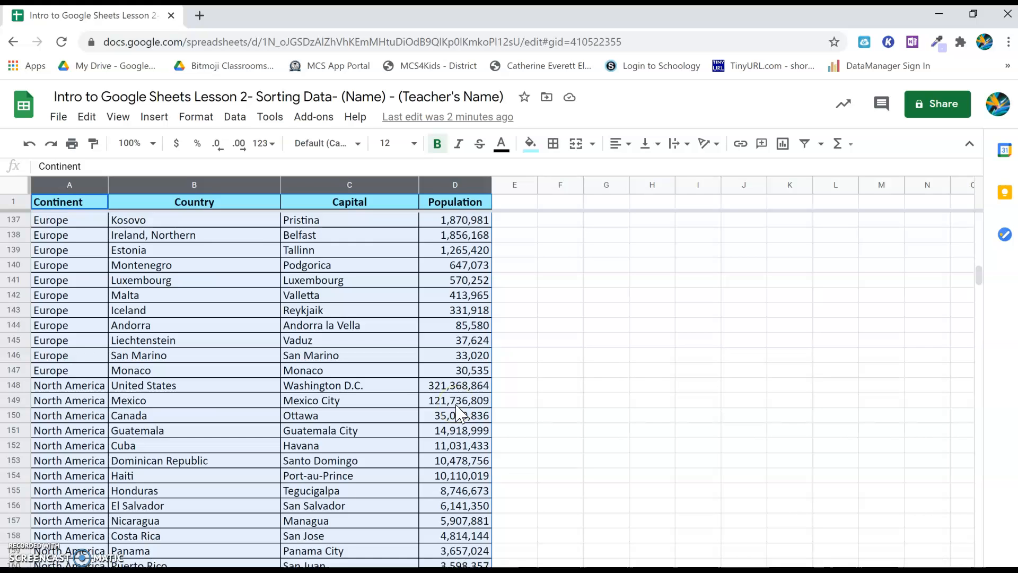
# Review the population order within Europe, Asia and Africa, going back up to the first country
pyautogui.scroll(7, 454, 402)
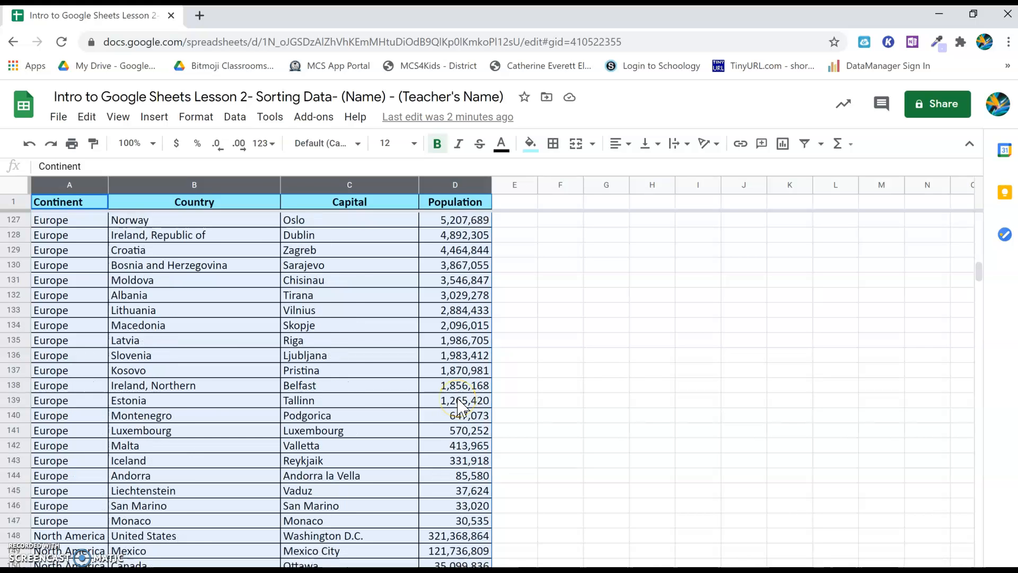
pyautogui.scroll(8, 457, 403)
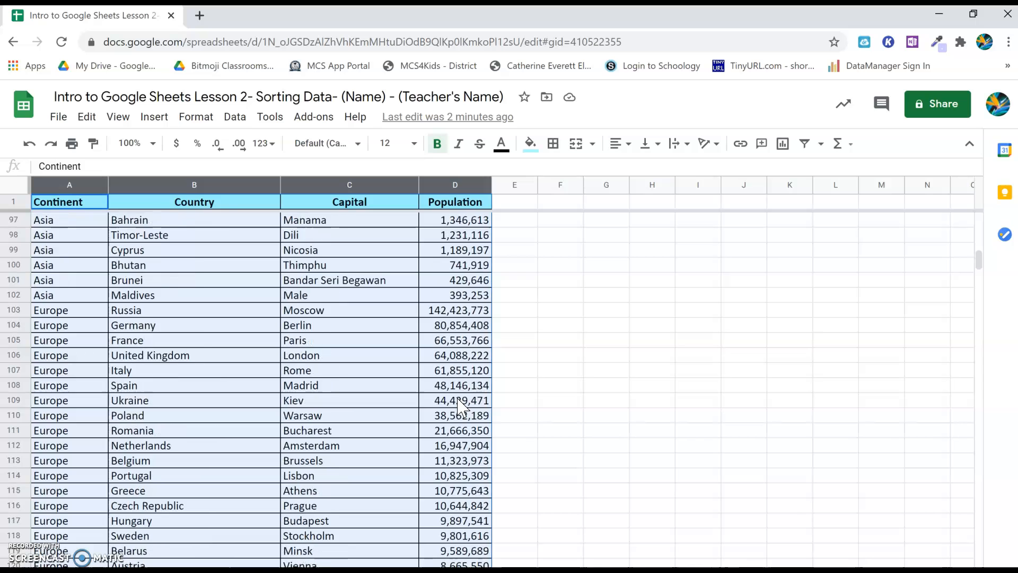
pyautogui.scroll(5, 459, 407)
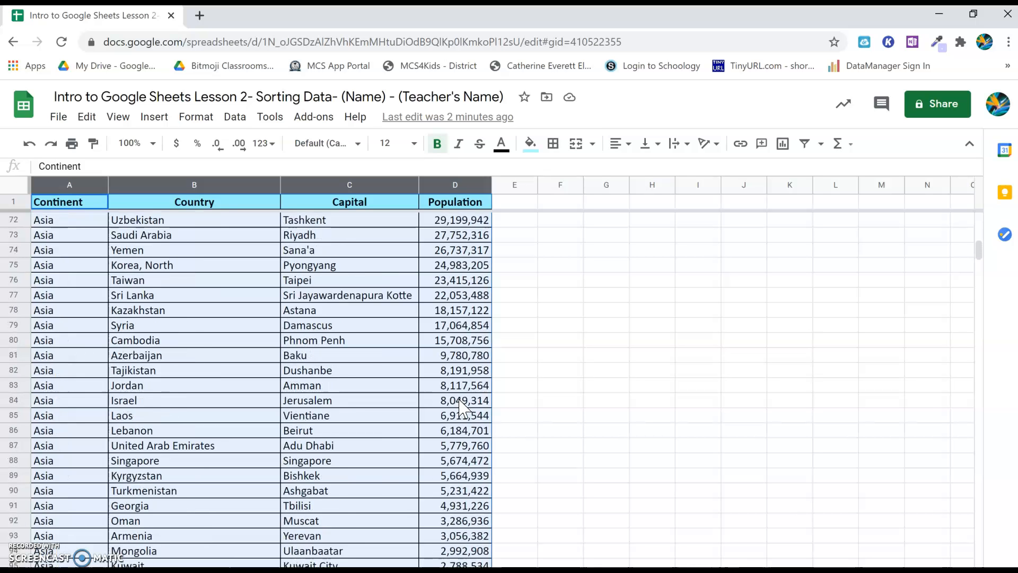
pyautogui.scroll(3, 460, 407)
pyautogui.scroll(3, 459, 408)
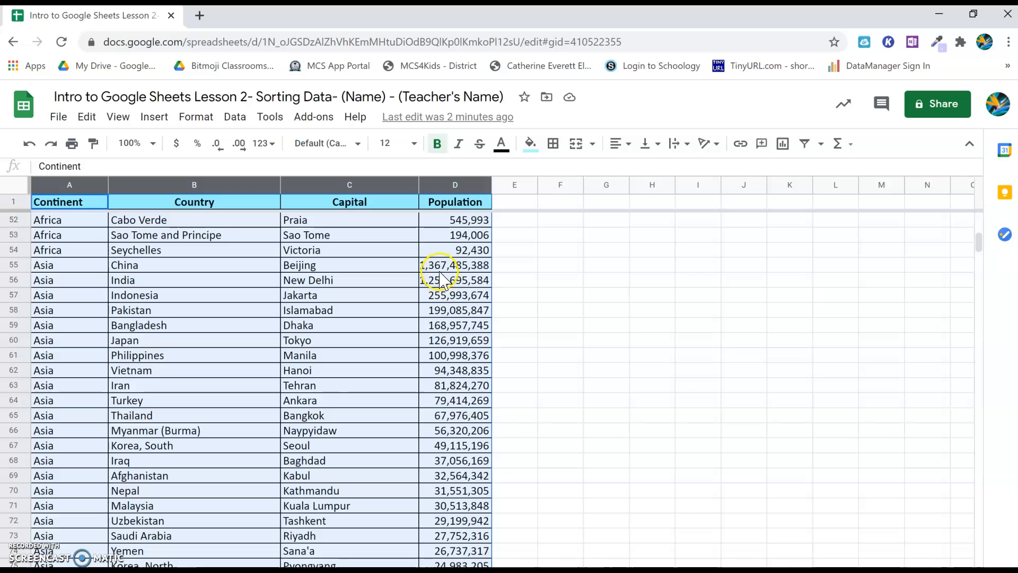
pyautogui.scroll(3, 433, 292)
pyautogui.scroll(10, 432, 297)
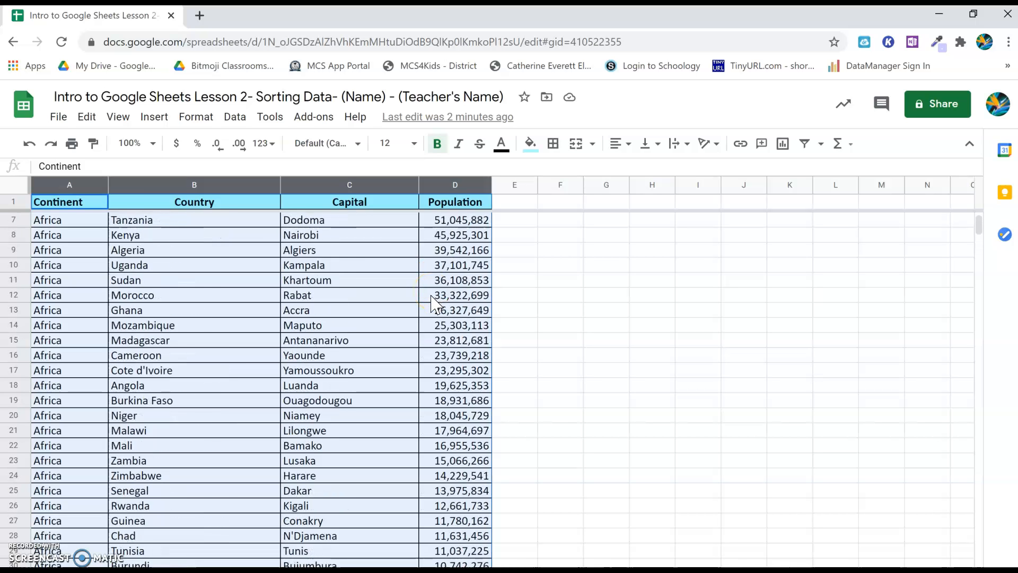
pyautogui.scroll(2, 432, 300)
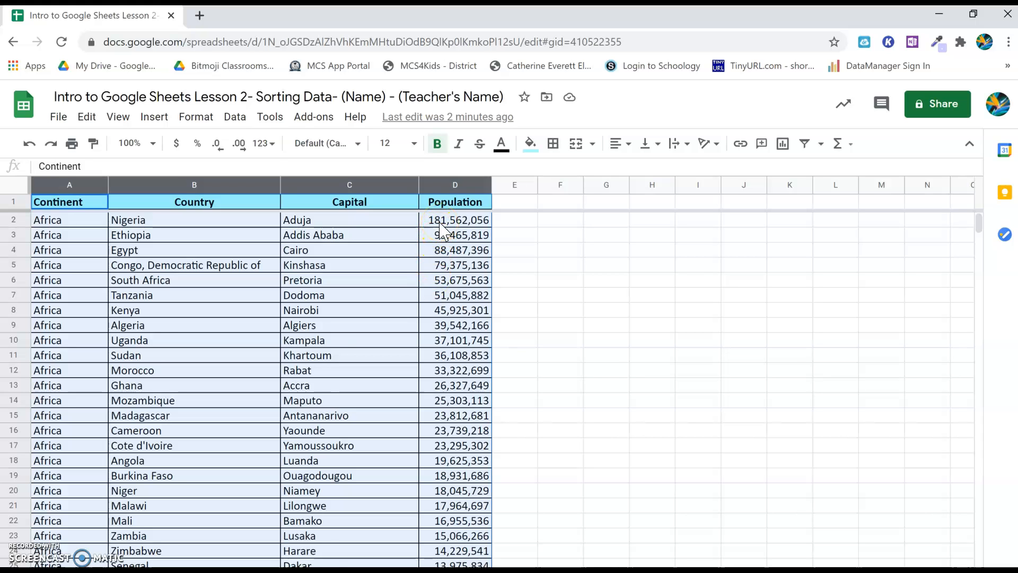
# Examine the most and least populated country of each continent down to the last South American row, and return towards the first rows
pyautogui.scroll(-12, 437, 236)
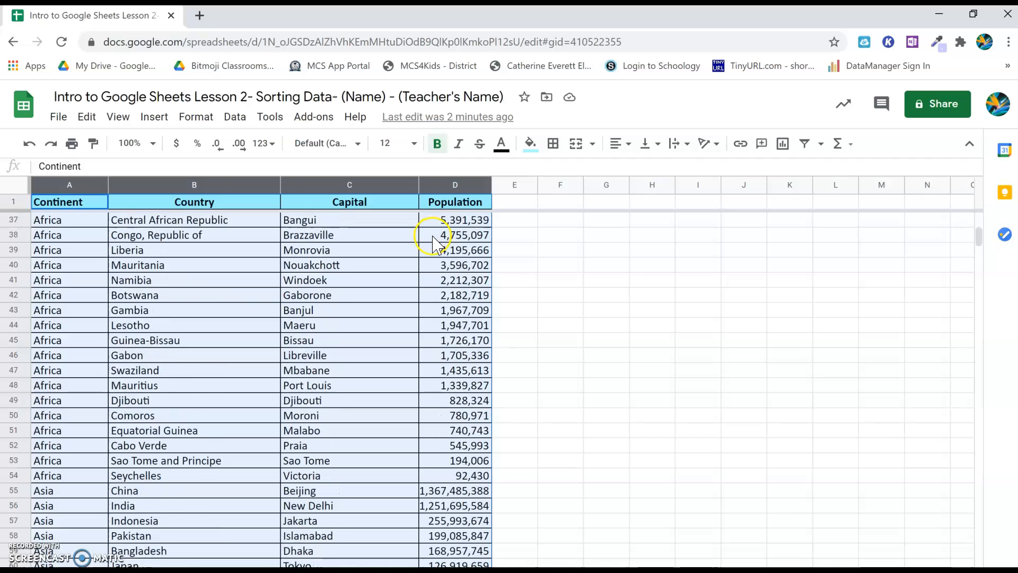
pyautogui.scroll(-2, 434, 324)
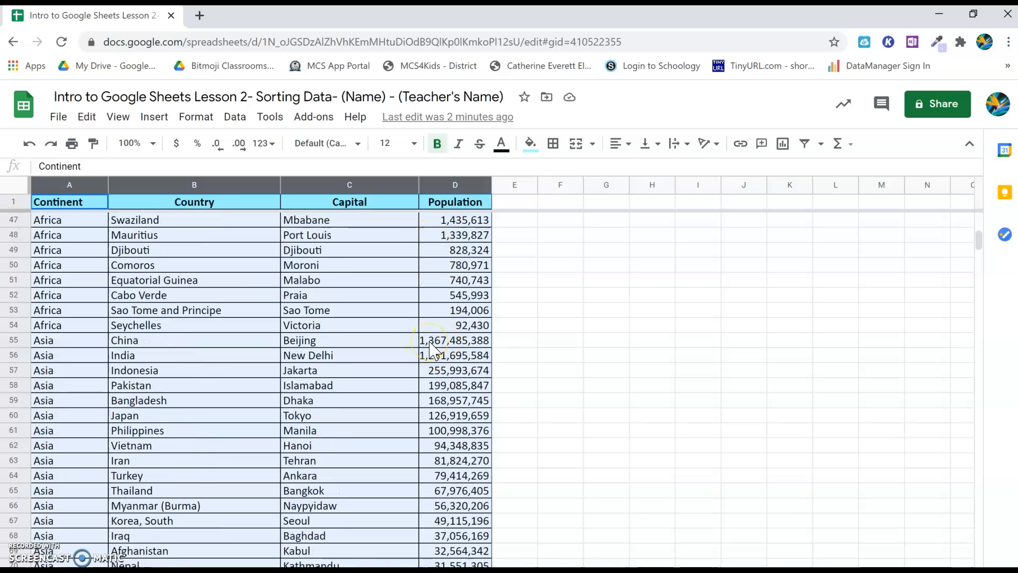
pyautogui.scroll(-9, 429, 364)
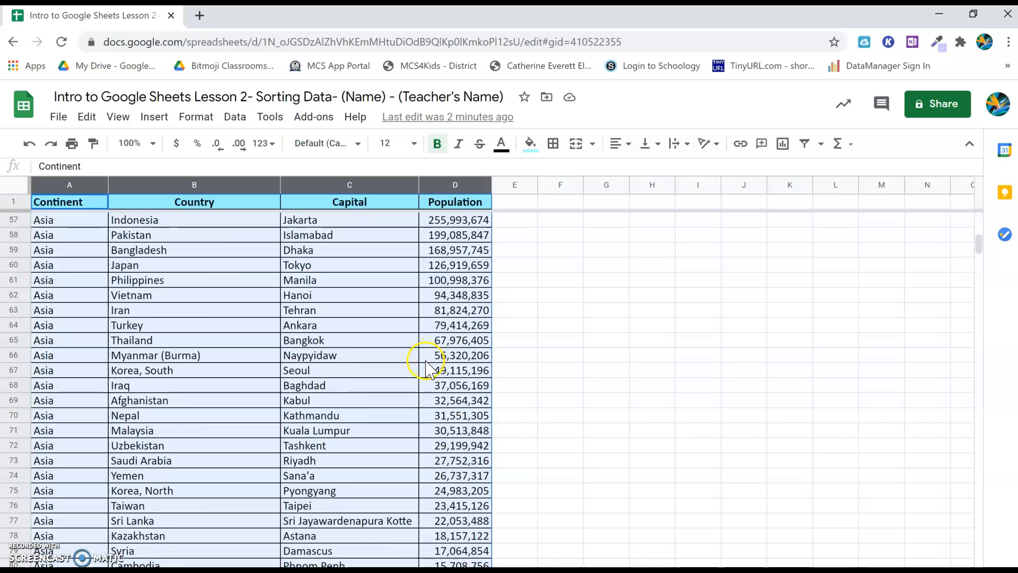
pyautogui.scroll(-4, 424, 371)
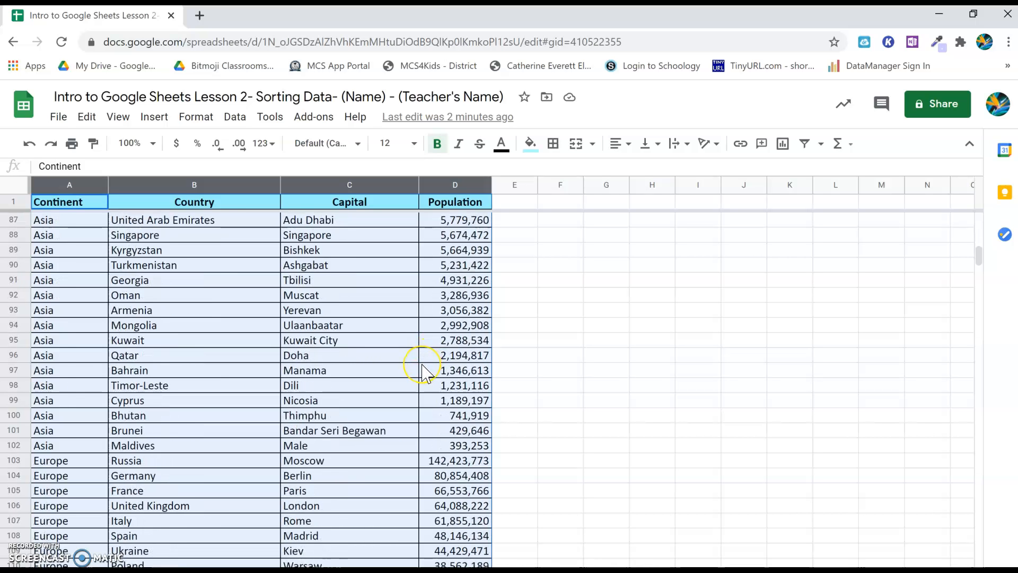
pyautogui.scroll(-3, 424, 371)
pyautogui.scroll(-5, 430, 368)
pyautogui.scroll(-8, 431, 371)
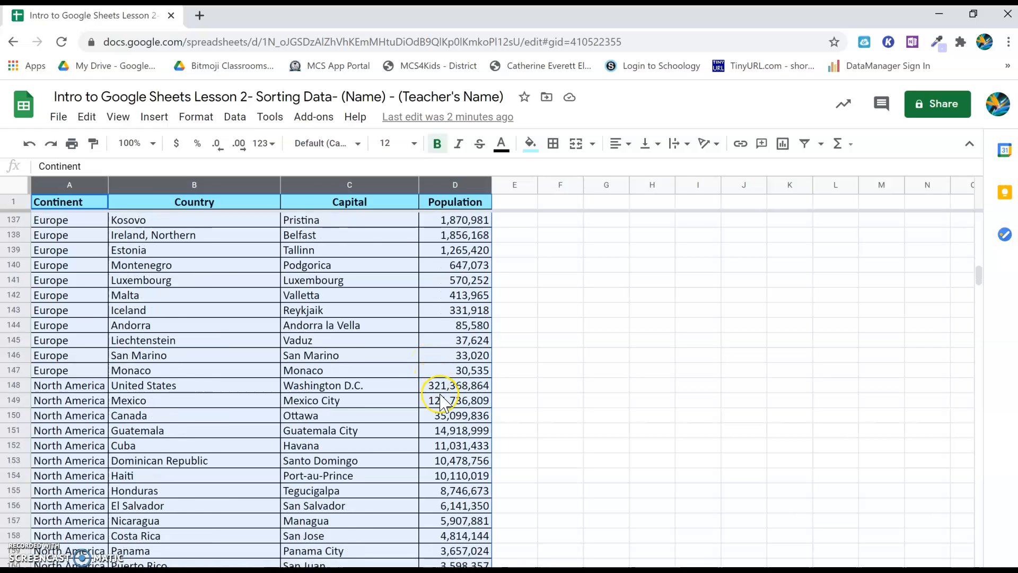
pyautogui.scroll(-5, 437, 392)
pyautogui.scroll(-5, 440, 402)
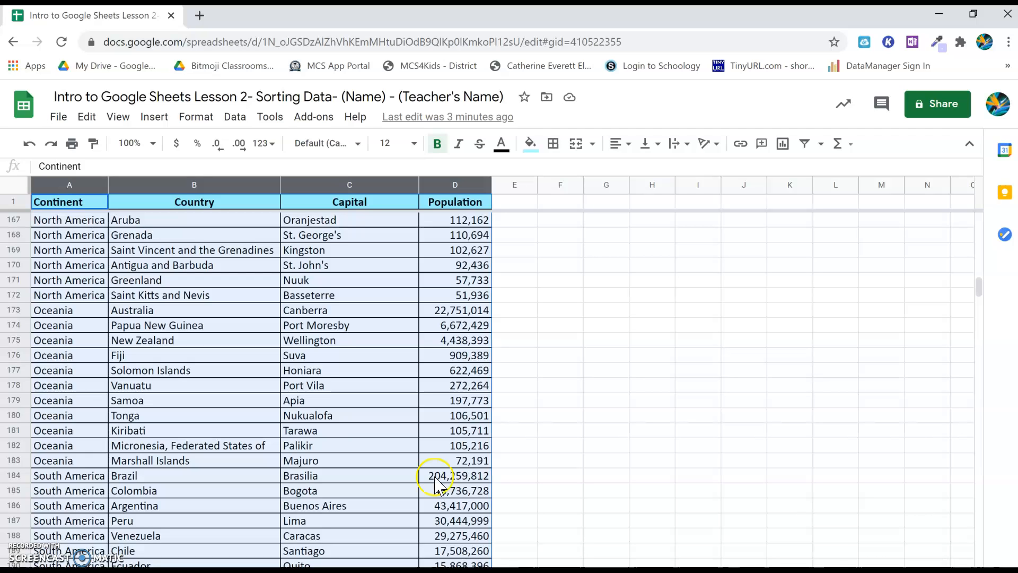
pyautogui.scroll(3, 438, 484)
pyautogui.scroll(-2, 438, 483)
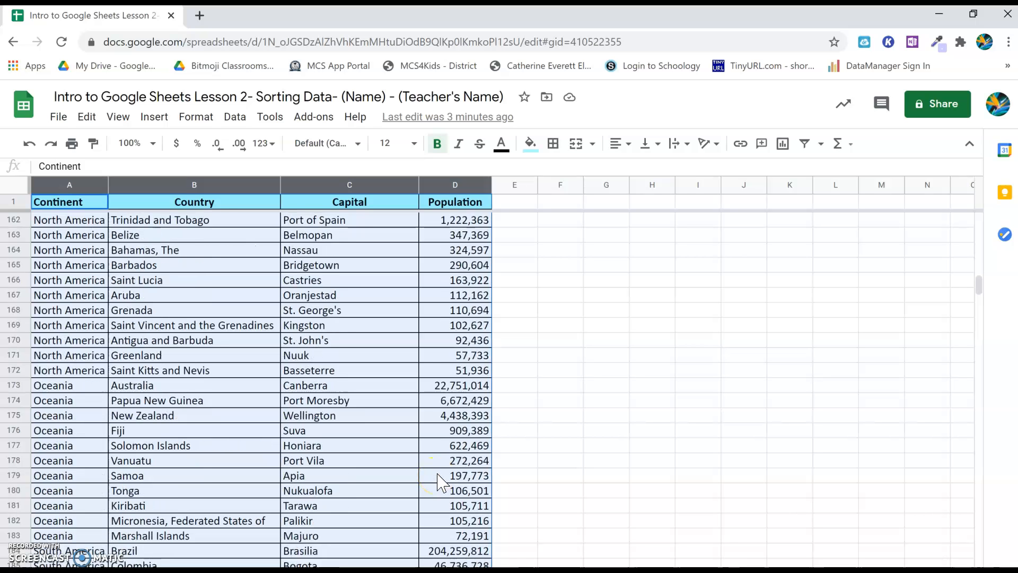
pyautogui.scroll(-5, 438, 471)
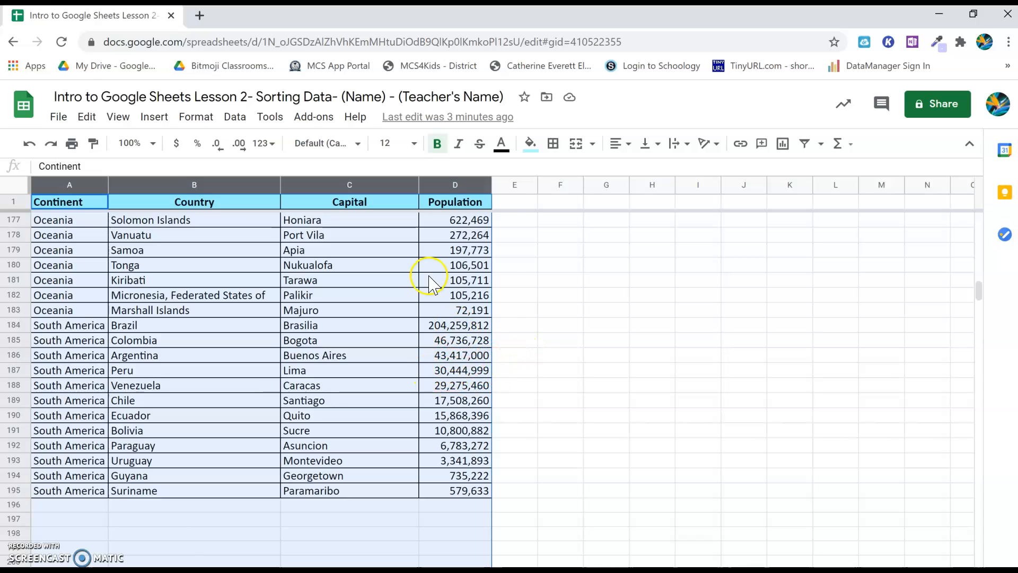
pyautogui.scroll(10, 374, 313)
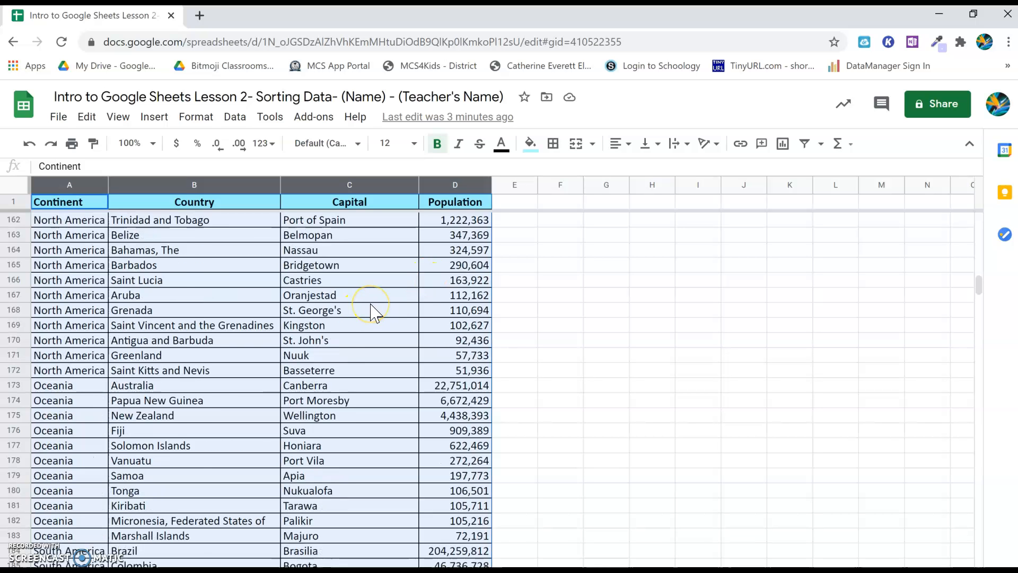
pyautogui.scroll(2, 374, 313)
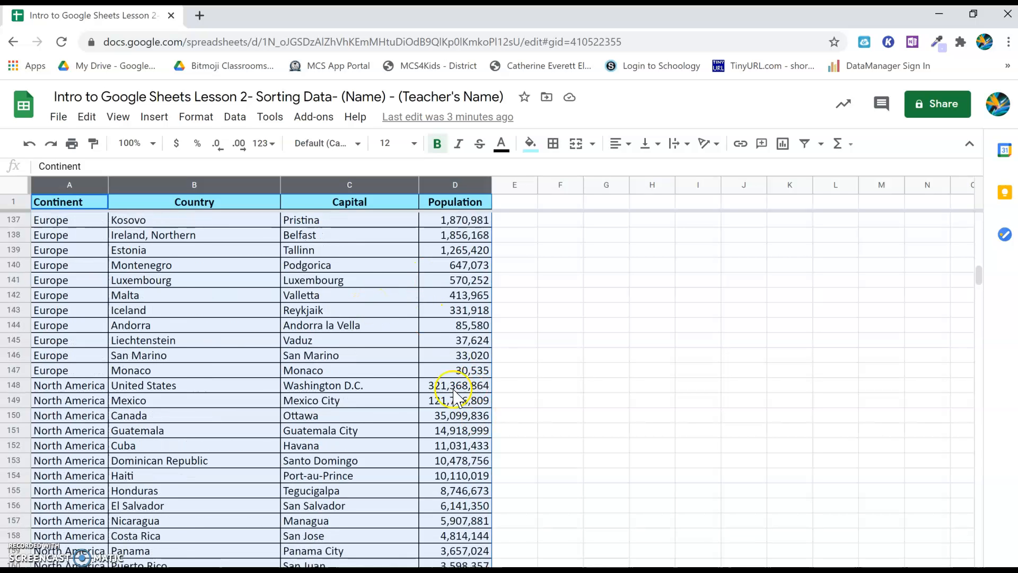
pyautogui.scroll(20, 377, 272)
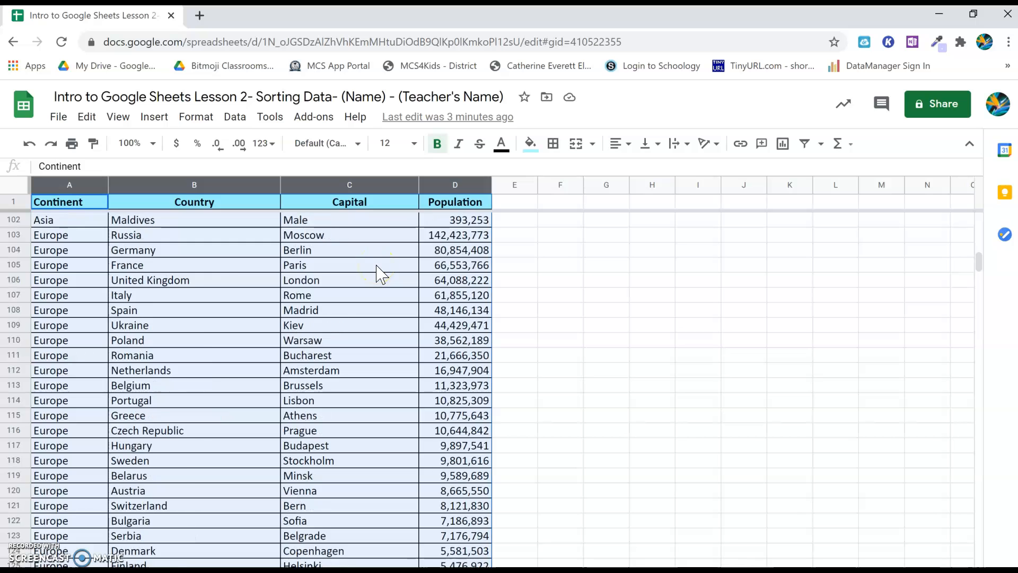
pyautogui.scroll(17, 380, 273)
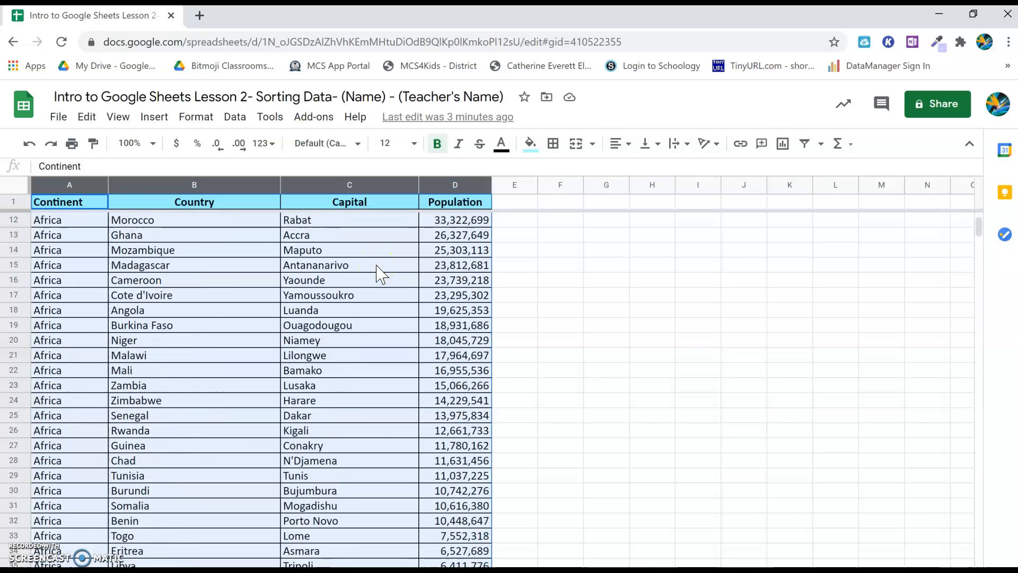